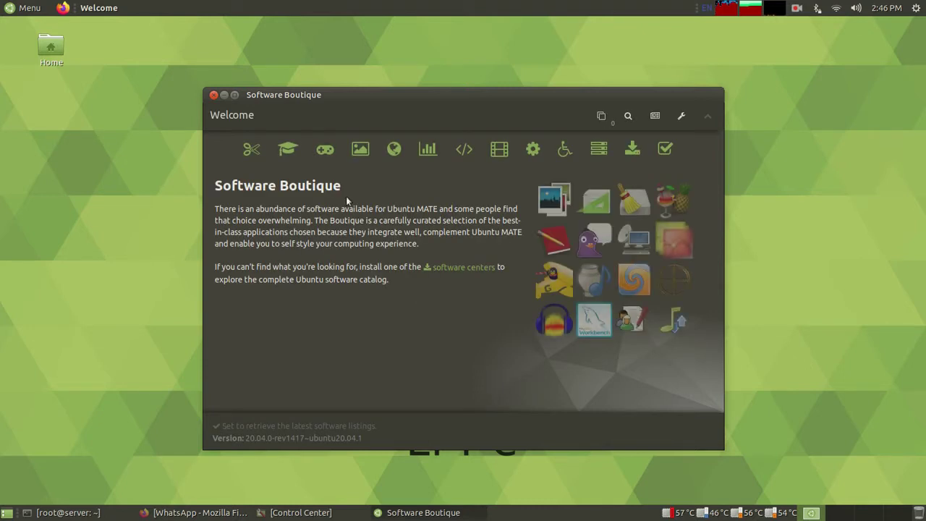
# Browse the applications offered in the Education, Games and Graphics categories
pyautogui.click(287, 149)
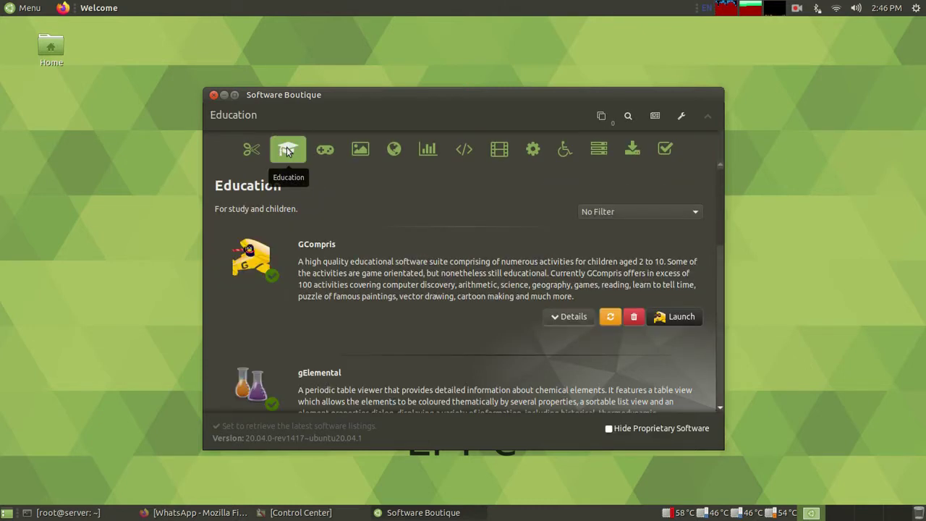
pyautogui.scroll(-2, 474, 301)
pyautogui.scroll(-6, 474, 301)
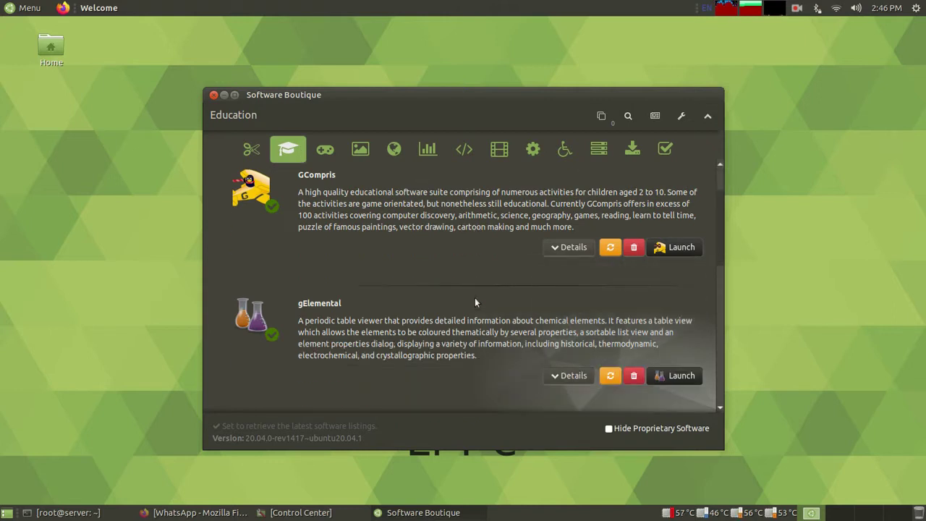
pyautogui.scroll(-7, 475, 302)
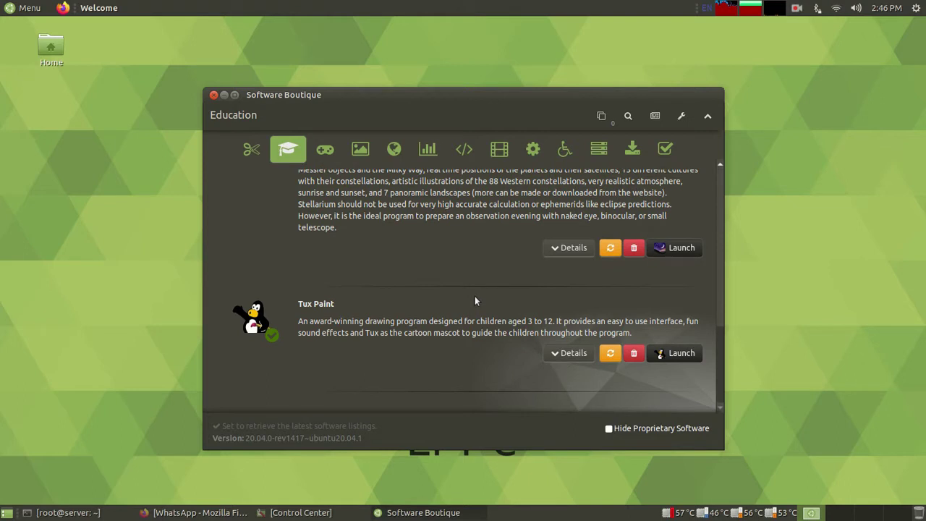
pyautogui.click(330, 150)
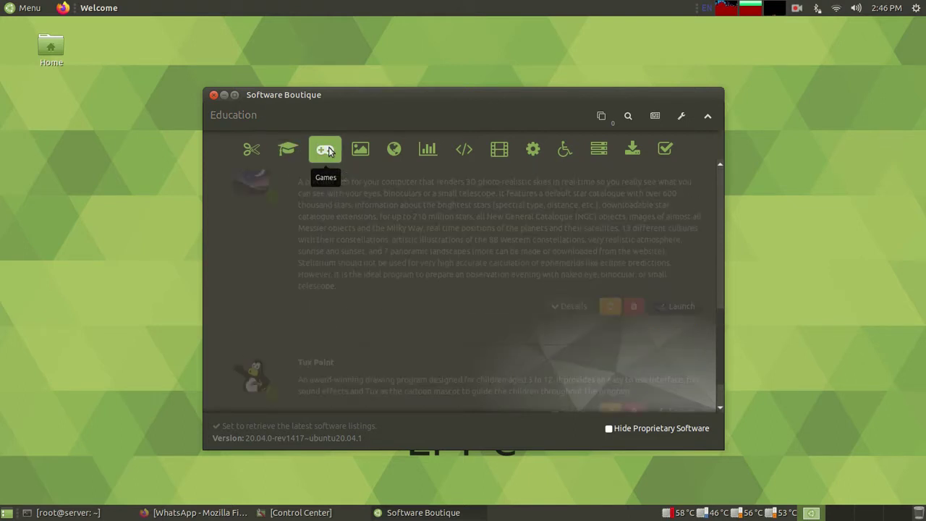
pyautogui.click(361, 150)
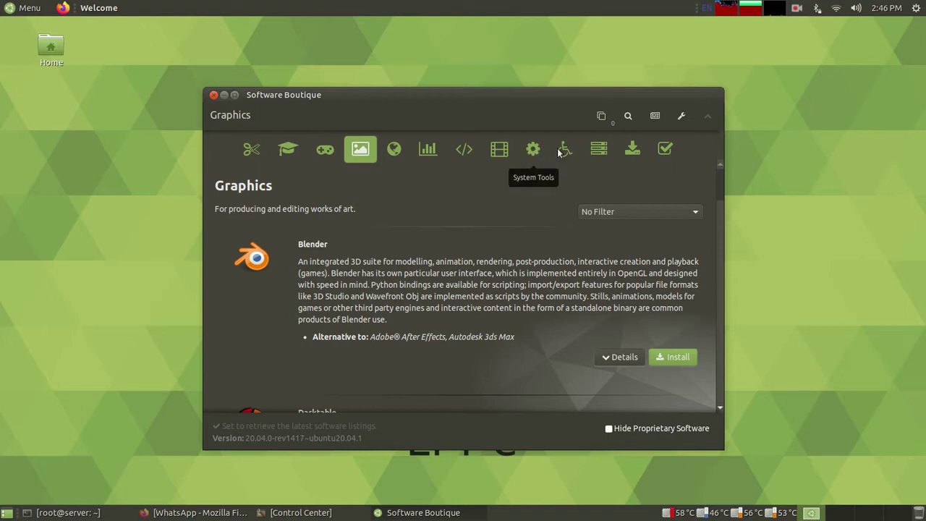
# Queue the Software app for installation from the More Software category
pyautogui.click(634, 149)
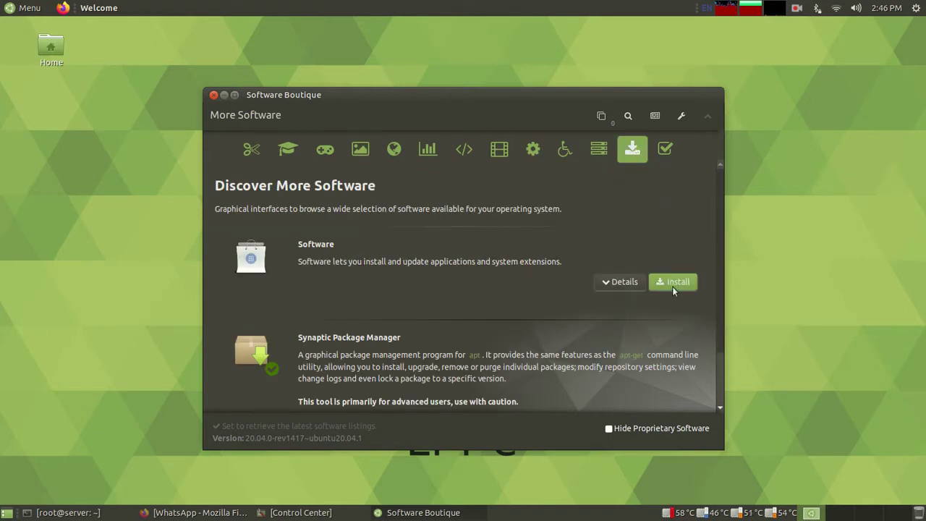
pyautogui.scroll(-2, 673, 311)
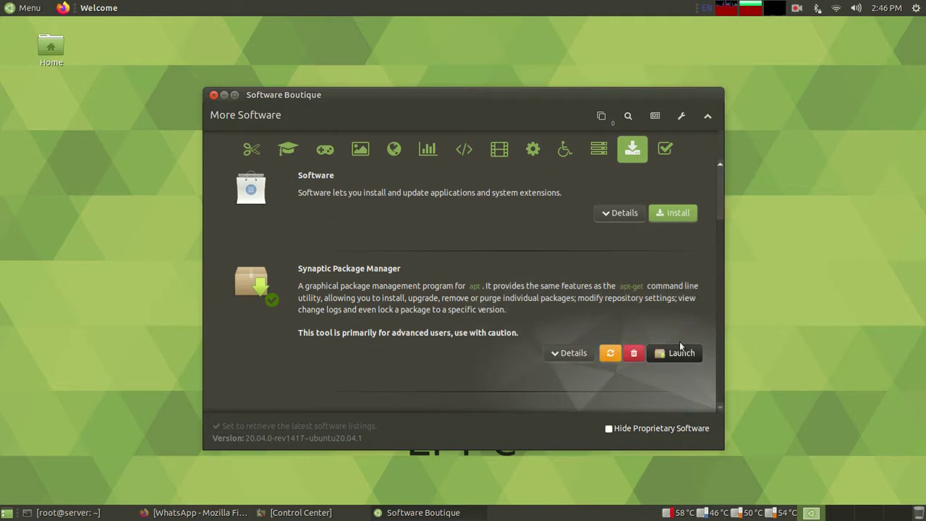
pyautogui.scroll(2, 675, 275)
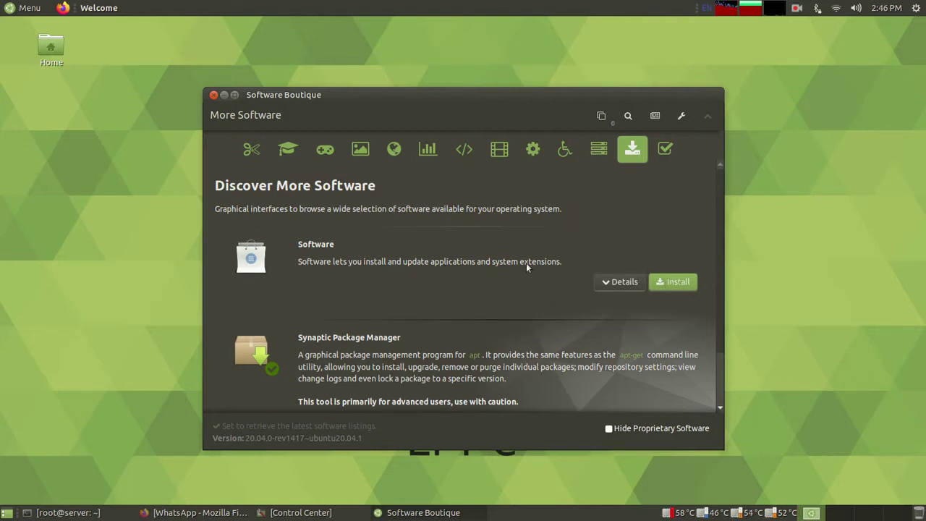
pyautogui.click(670, 281)
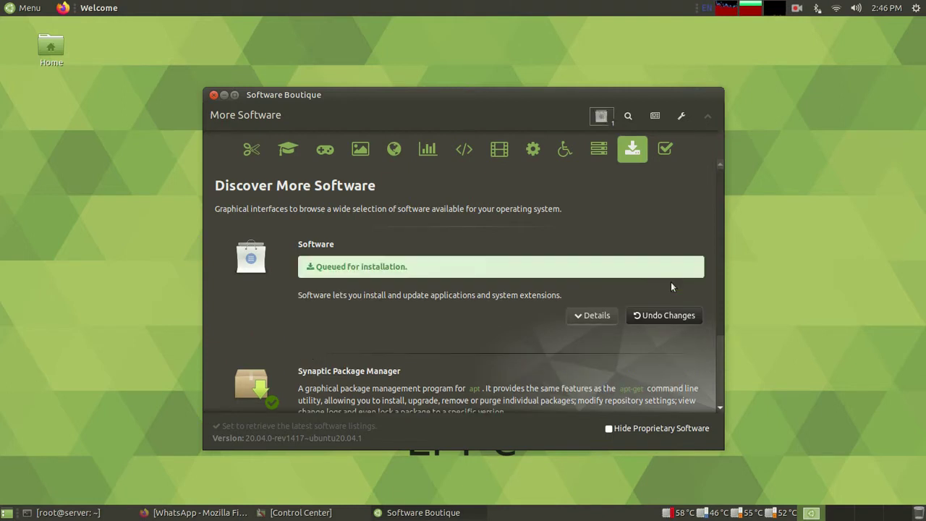
# Apply the queued installation and authenticate it with the account password
pyautogui.click(604, 116)
pyautogui.click(622, 252)
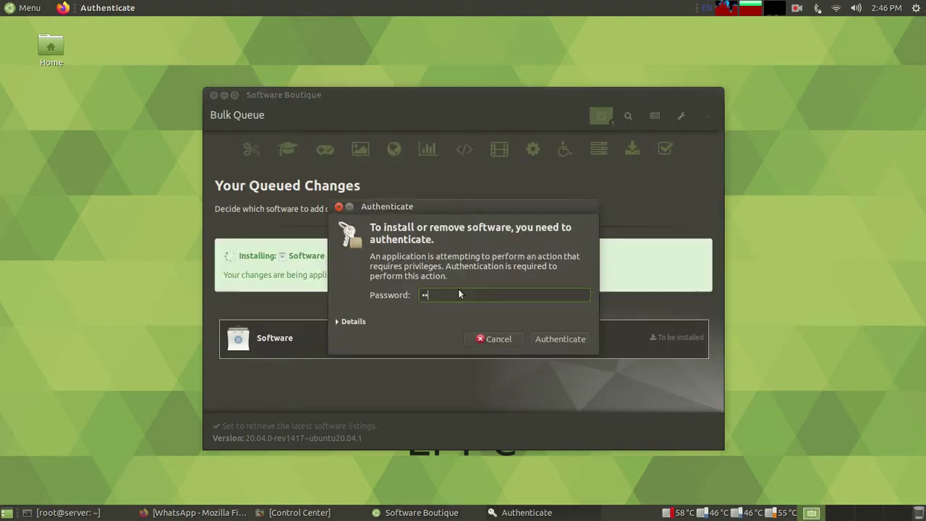
pyautogui.write('•••••')
pyautogui.press('Return')
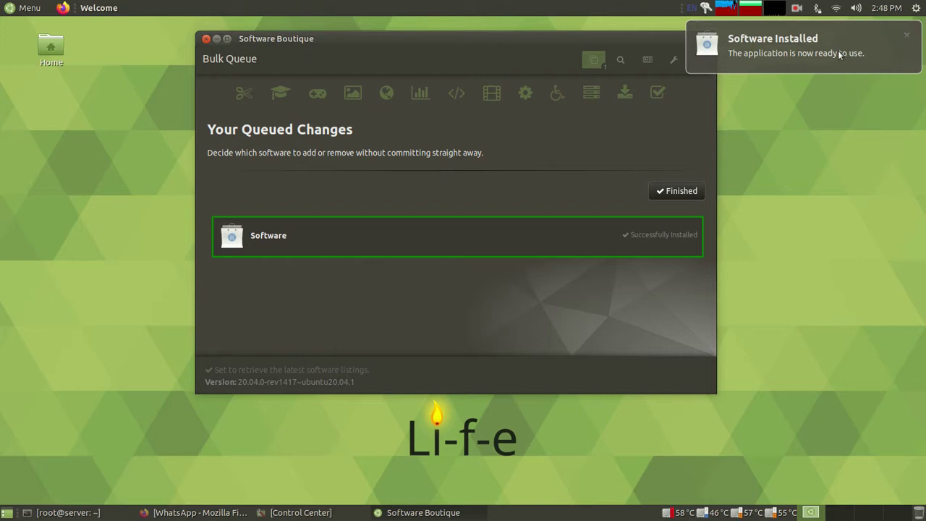
# Finish the completed queue, then launch the newly installed Software app from the More Software category and minimize Software Boutique
pyautogui.click(910, 37)
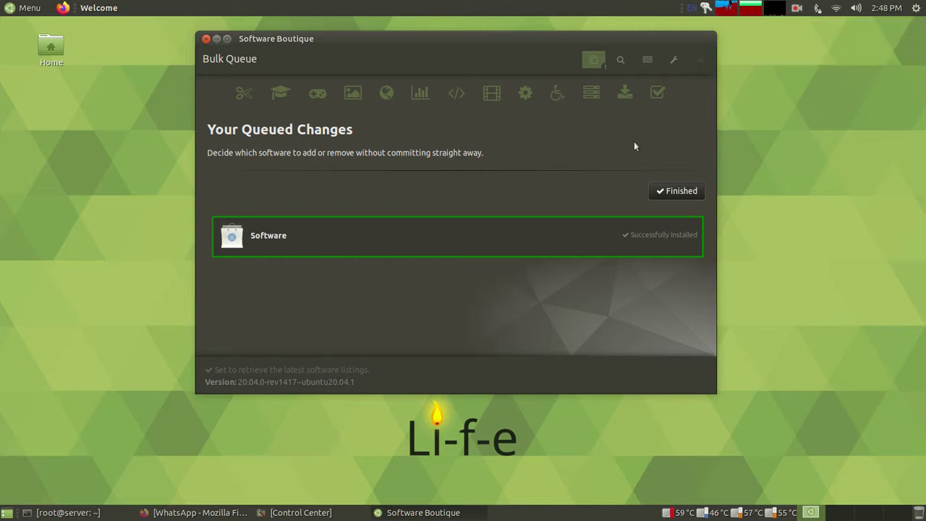
pyautogui.click(670, 190)
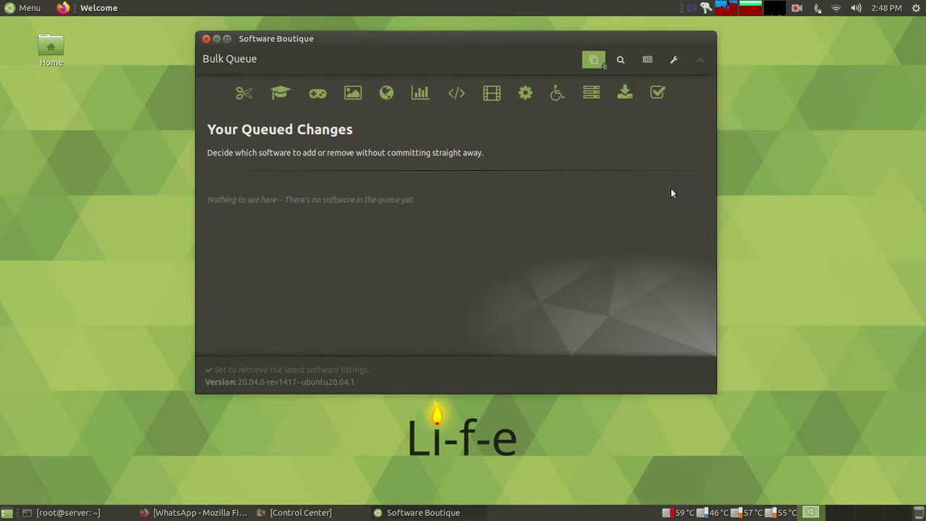
pyautogui.click(623, 92)
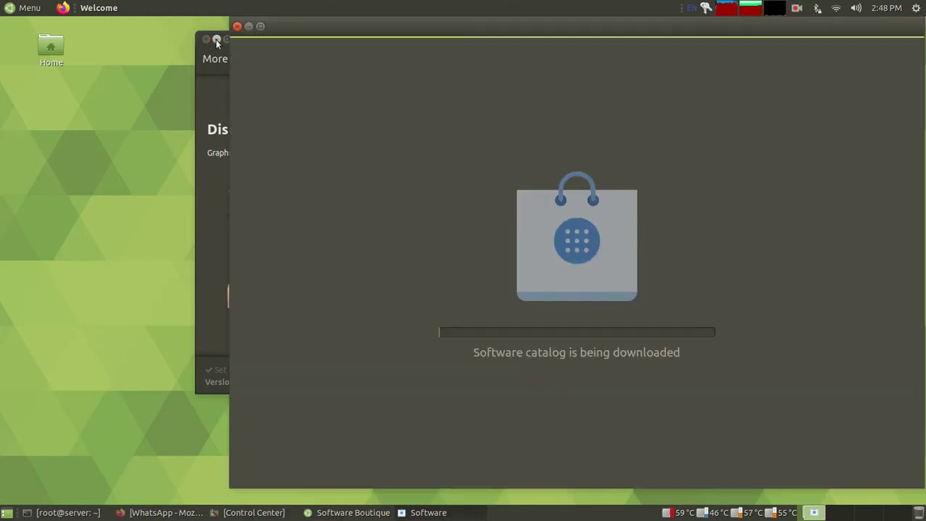
pyautogui.click(216, 40)
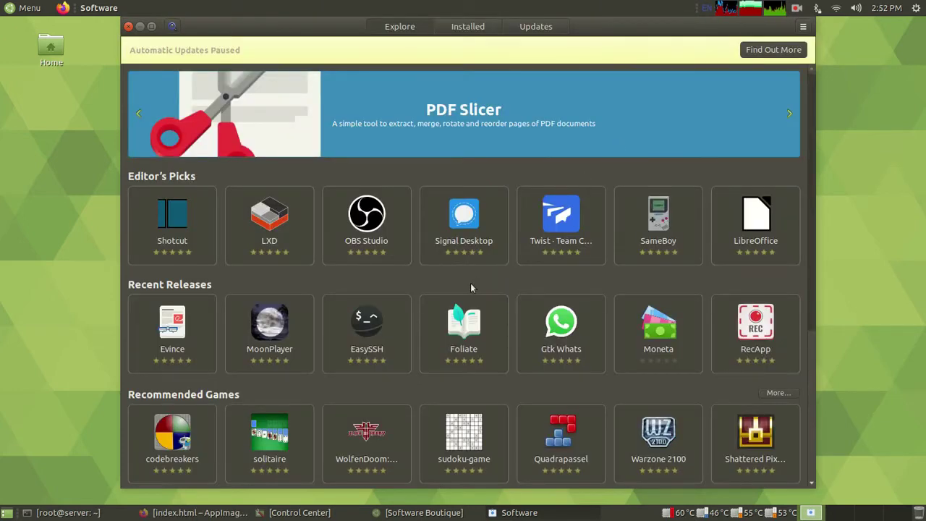
# Open the Education & Science category and look through its list of applications
pyautogui.scroll(-2, 470, 286)
pyautogui.scroll(-4, 470, 282)
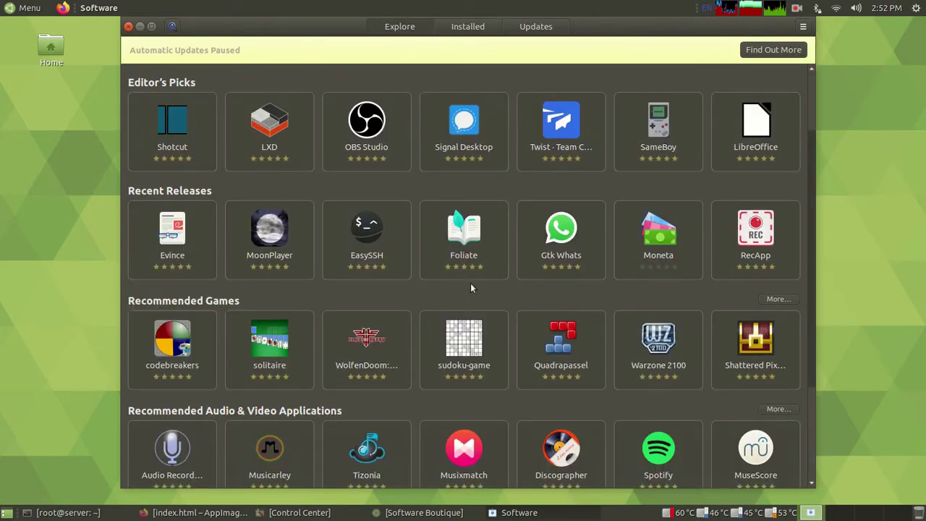
pyautogui.click(413, 464)
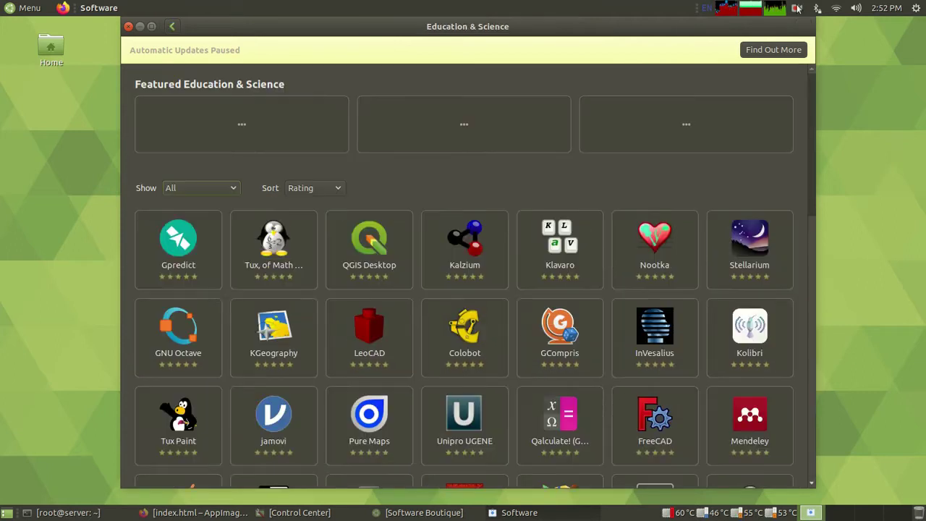
pyautogui.scroll(-1, 737, 285)
pyautogui.scroll(-1, 693, 308)
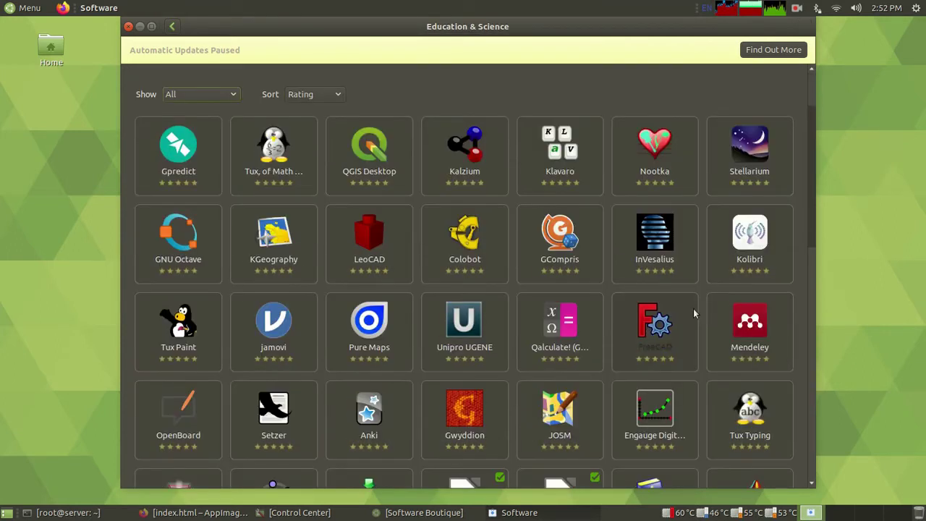
pyautogui.scroll(-2, 690, 323)
pyautogui.scroll(-1, 690, 328)
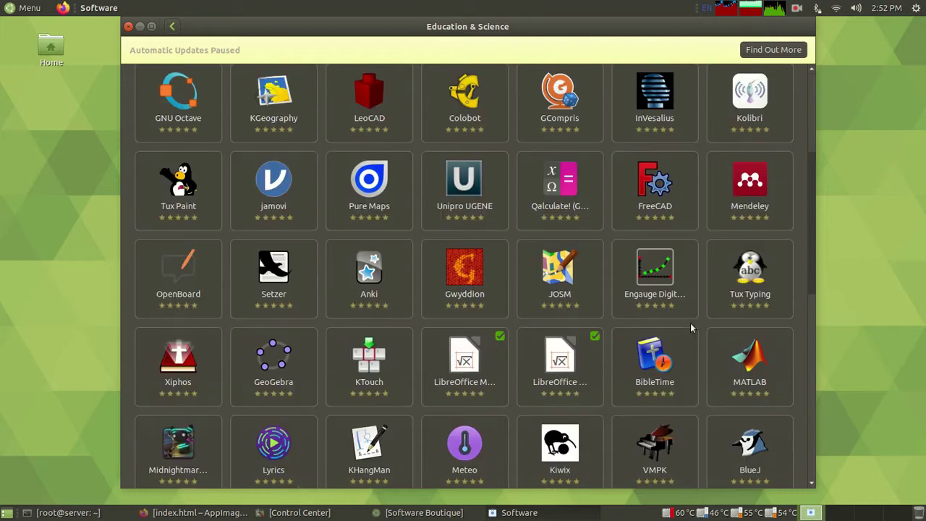
pyautogui.scroll(-5, 690, 323)
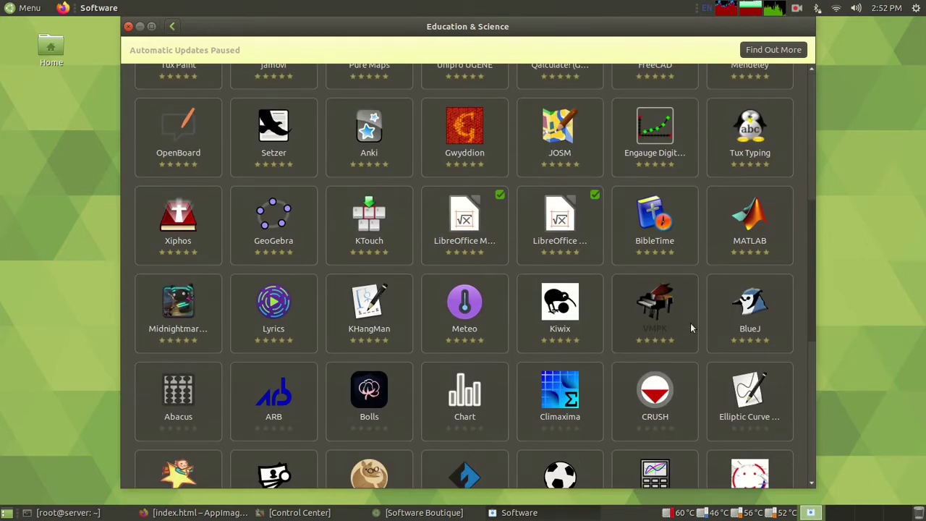
pyautogui.scroll(-3, 689, 323)
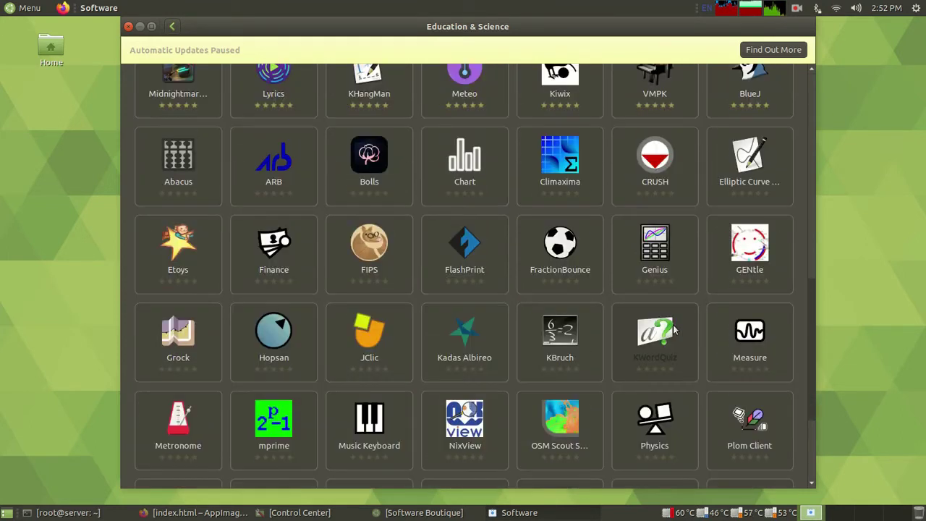
# Return to the Explore overview and search the catalog for "openboard"
pyautogui.click(172, 28)
pyautogui.click(172, 27)
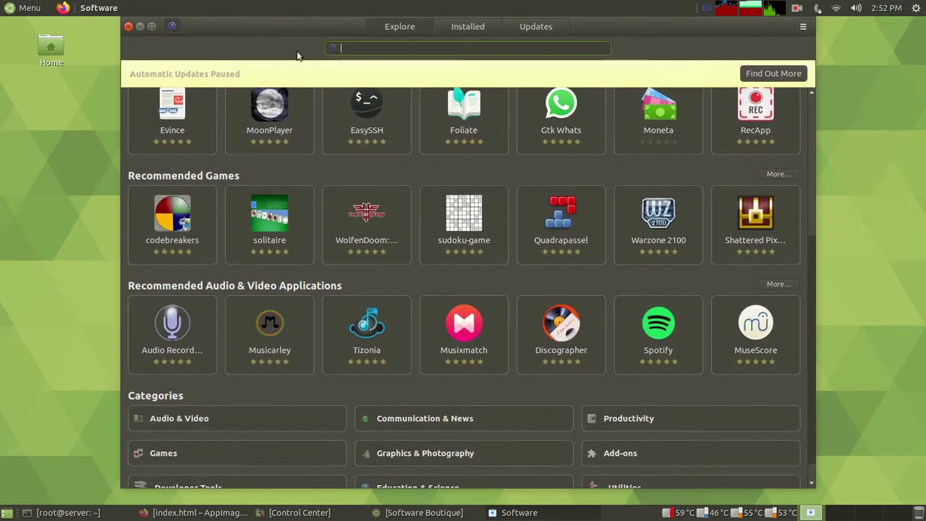
pyautogui.write('openbo')
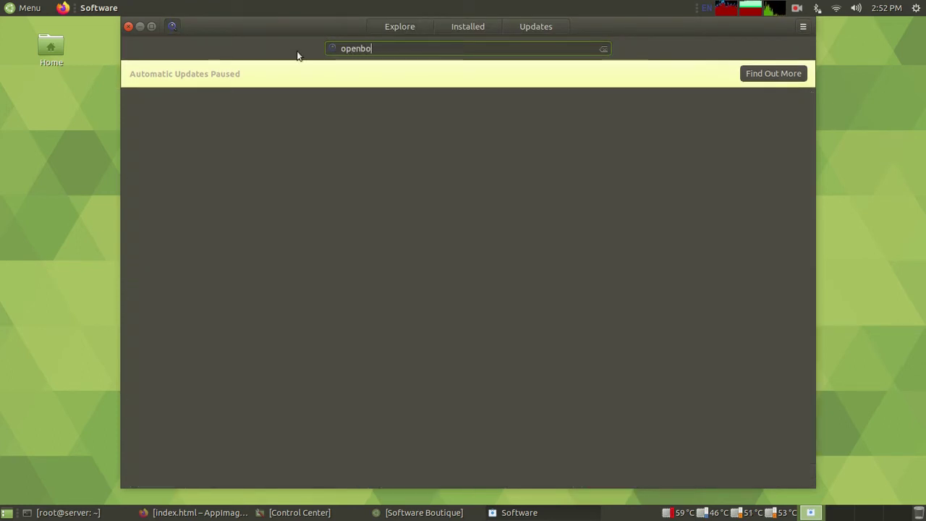
pyautogui.write('ard')
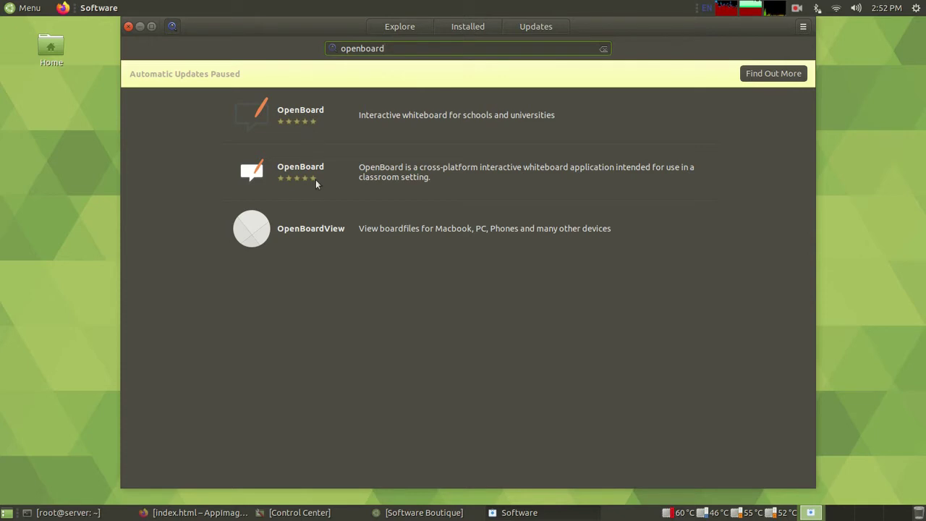
# Open the OpenBoard entry described as "Interactive whiteboard for schools and universities" and check its source and version
pyautogui.click(370, 118)
pyautogui.scroll(-5, 370, 348)
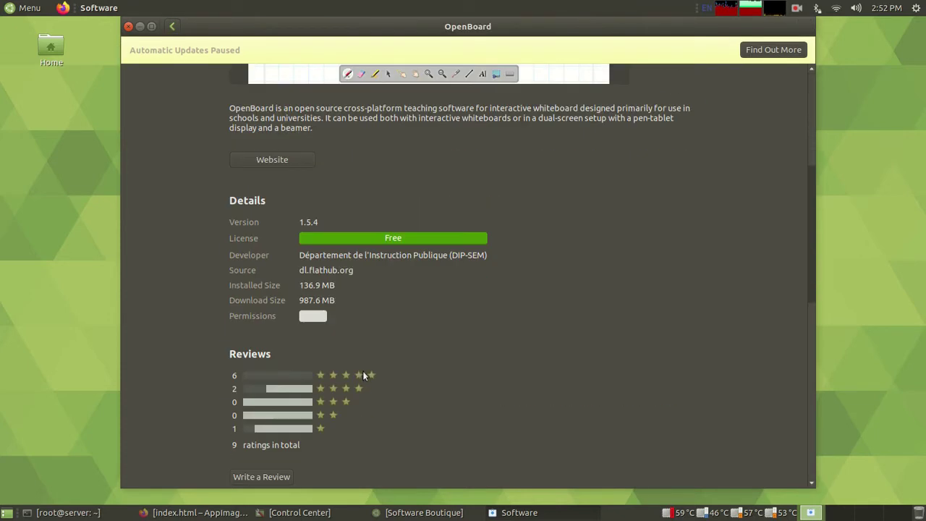
pyautogui.moveTo(300, 270); pyautogui.dragTo(366, 271)
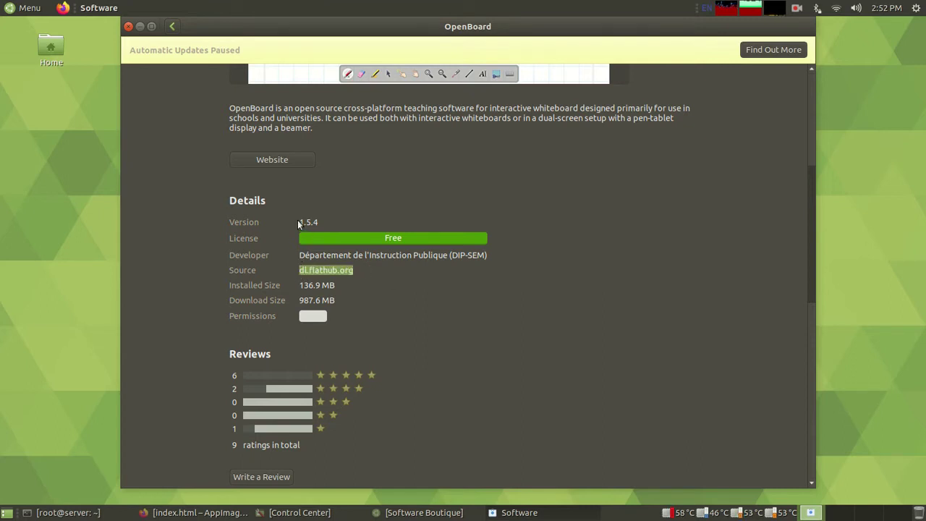
pyautogui.moveTo(299, 223); pyautogui.dragTo(338, 234)
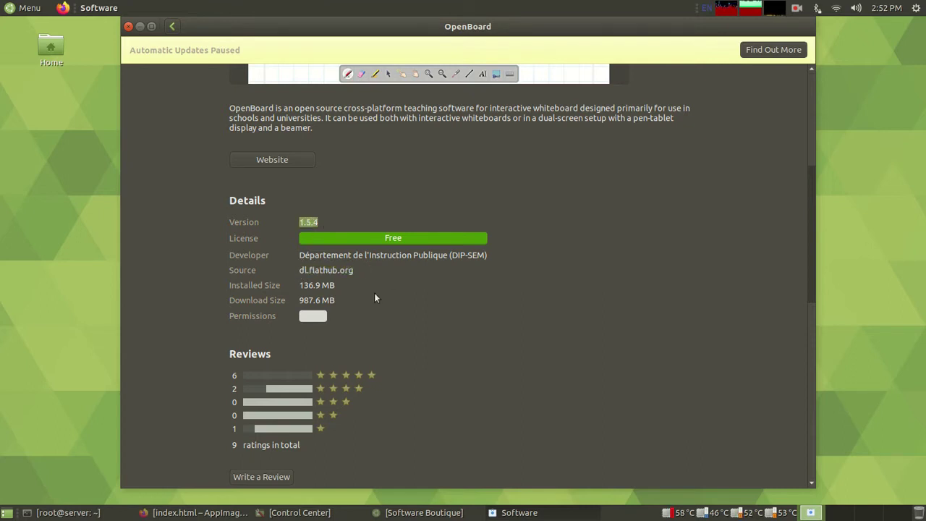
pyautogui.scroll(5, 374, 292)
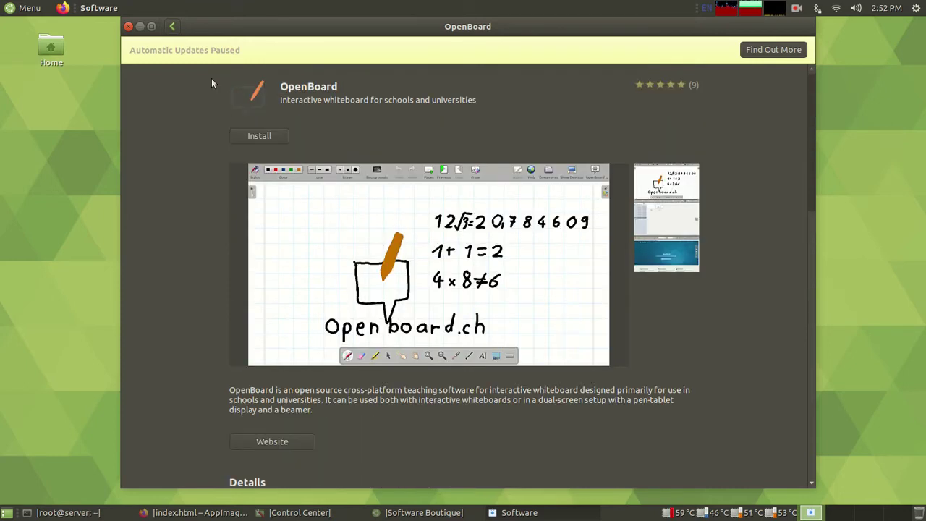
# Go back to the results, open the other OpenBoard entry and examine its description, source and version details
pyautogui.click(174, 26)
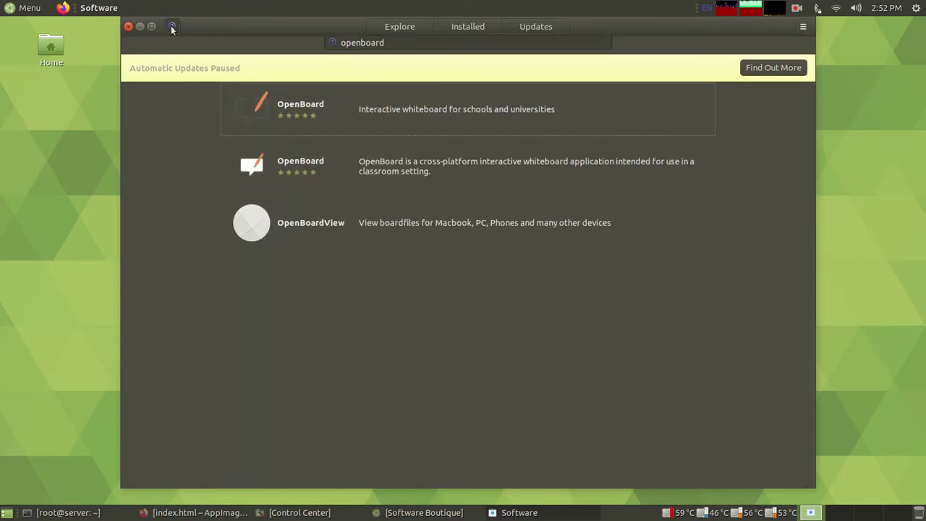
pyautogui.click(323, 169)
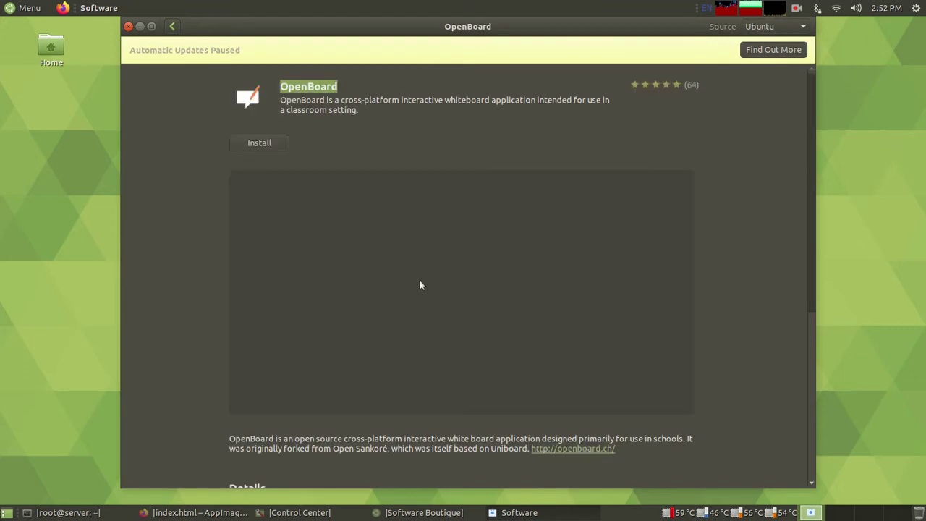
pyautogui.scroll(-5, 756, 303)
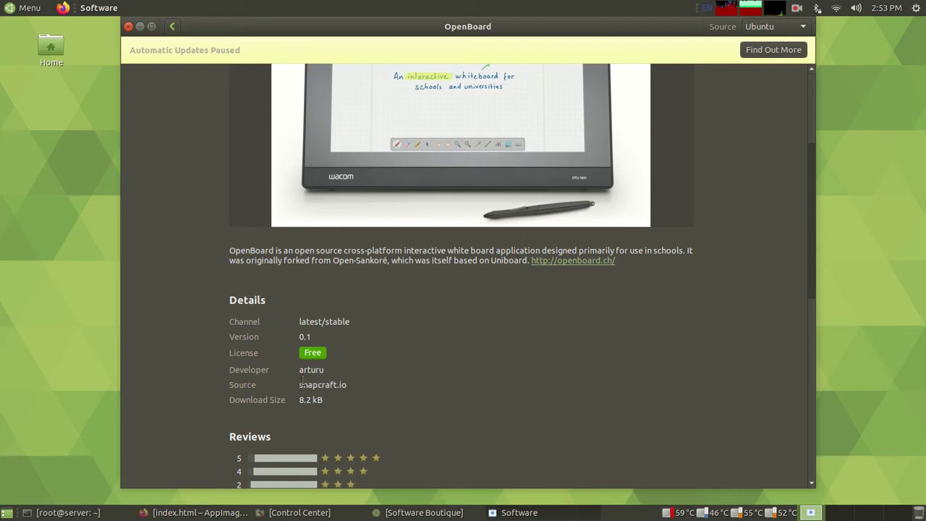
pyautogui.moveTo(299, 384); pyautogui.dragTo(337, 385)
pyautogui.scroll(1, 400, 379)
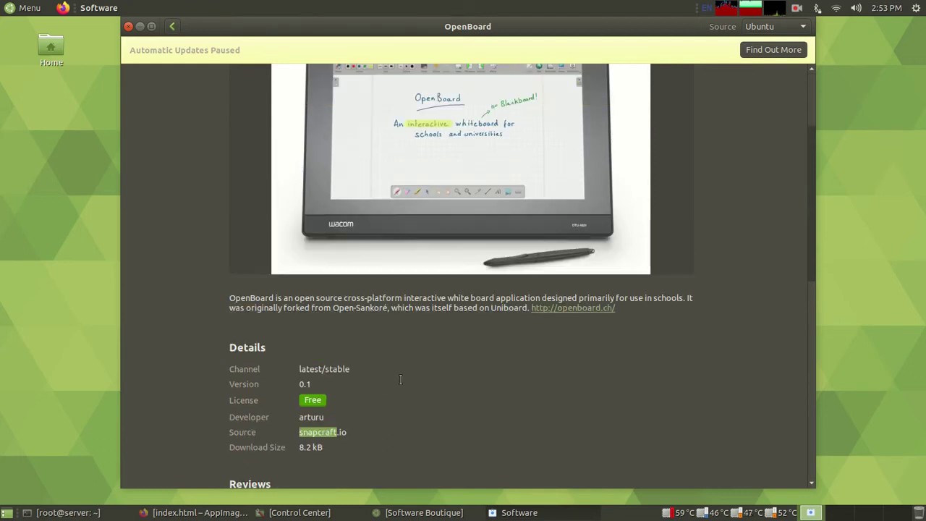
pyautogui.scroll(3, 401, 379)
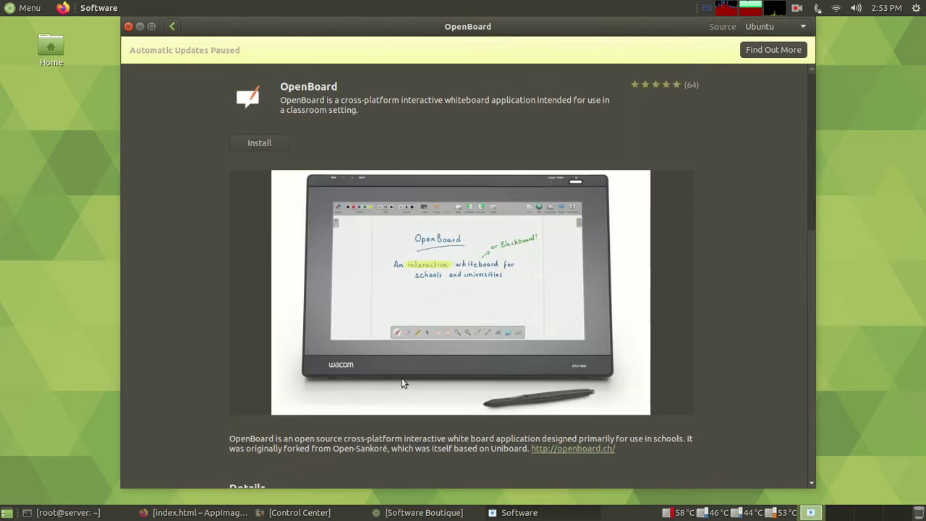
pyautogui.scroll(-4, 403, 379)
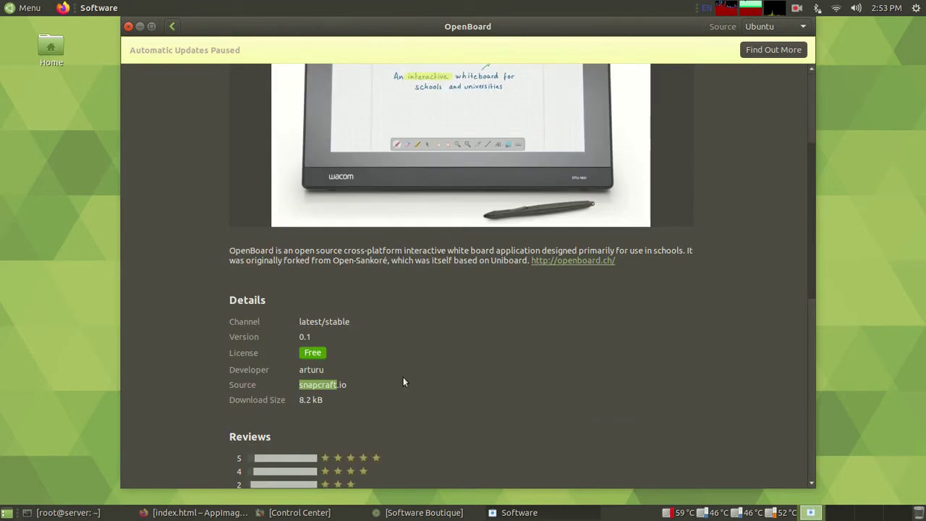
pyautogui.scroll(-2, 403, 378)
pyautogui.scroll(3, 423, 366)
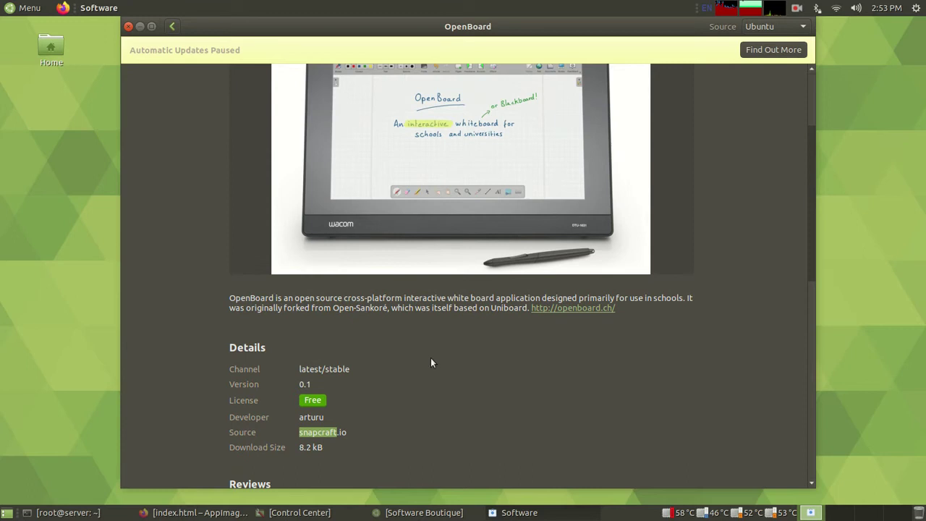
# Look through the ratings and user reviews of this OpenBoard package
pyautogui.scroll(-7, 463, 361)
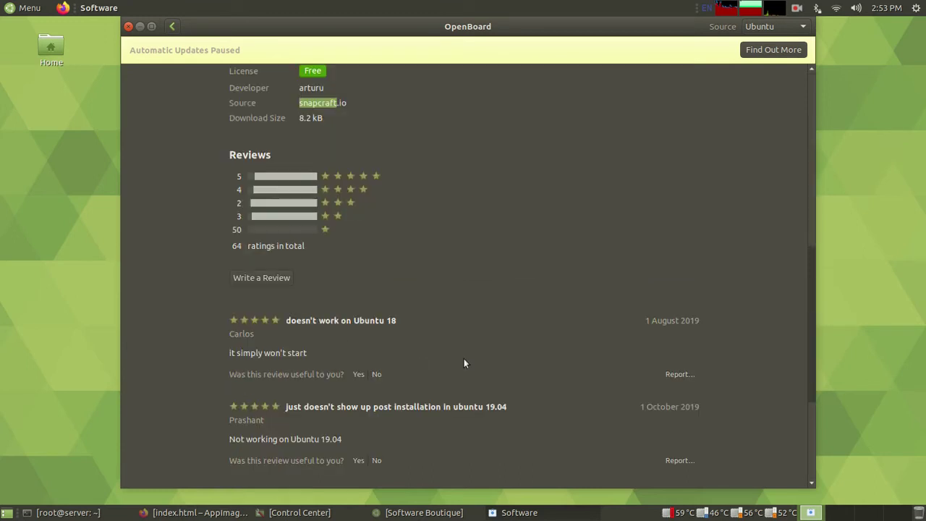
pyautogui.scroll(1, 455, 356)
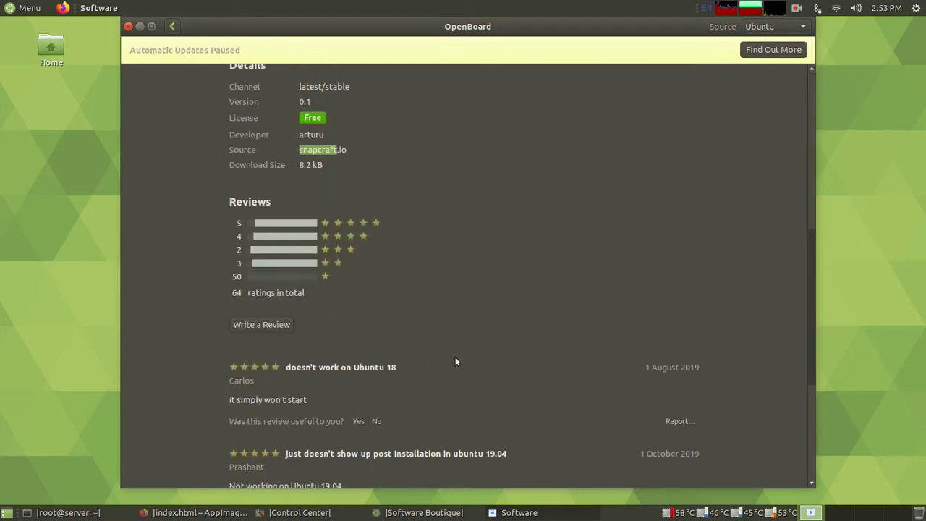
pyautogui.scroll(3, 455, 357)
pyautogui.scroll(6, 455, 357)
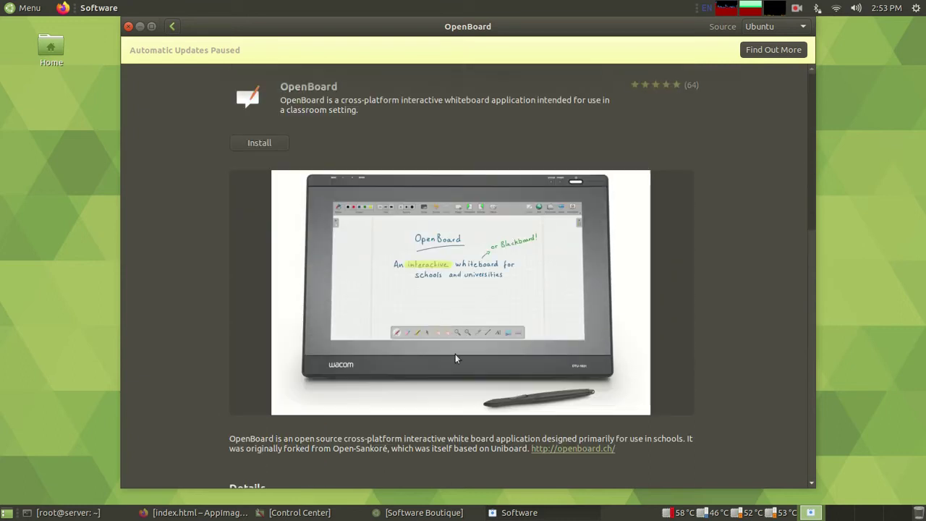
# Return to the search results and search the catalog for "zoom" instead
pyautogui.click(173, 27)
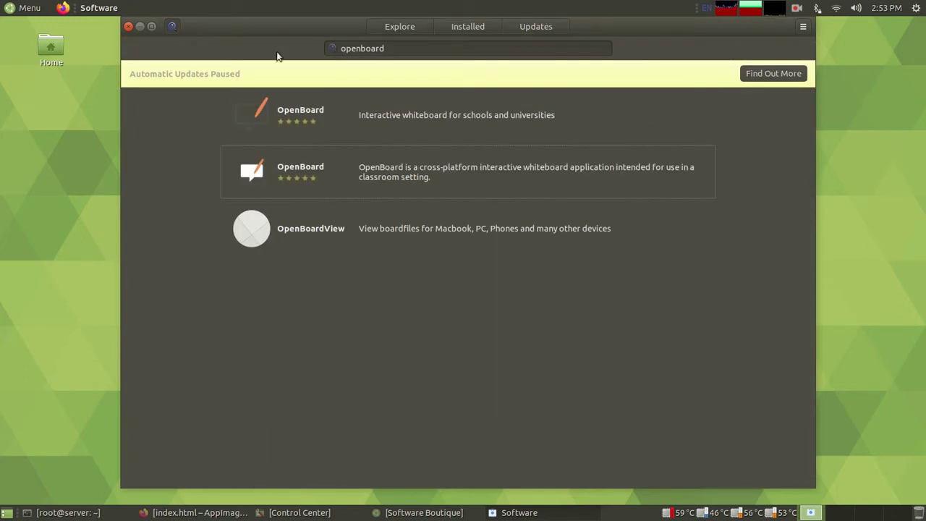
pyautogui.click(394, 47)
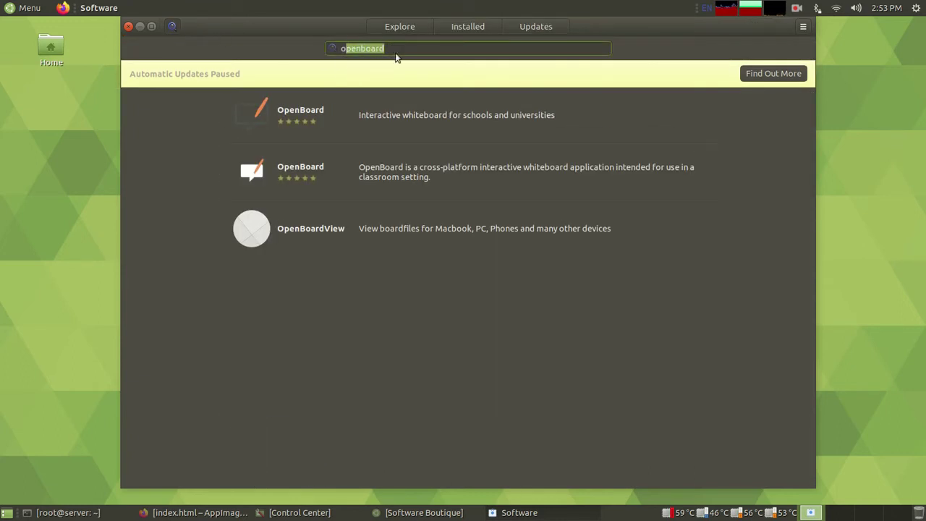
pyautogui.press('BackSpace')
pyautogui.write('zoom')
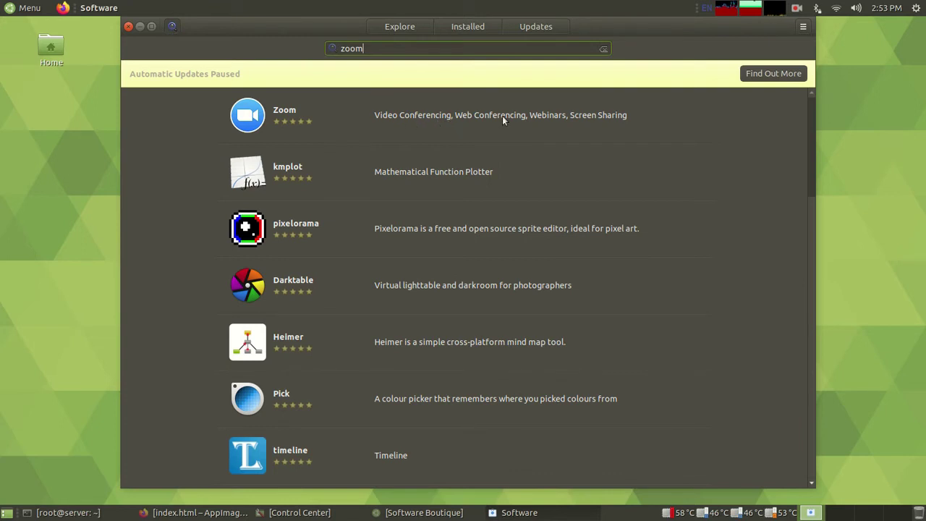
# Open the Zoom entry for video conferencing and check its version, source and developer details
pyautogui.click(459, 116)
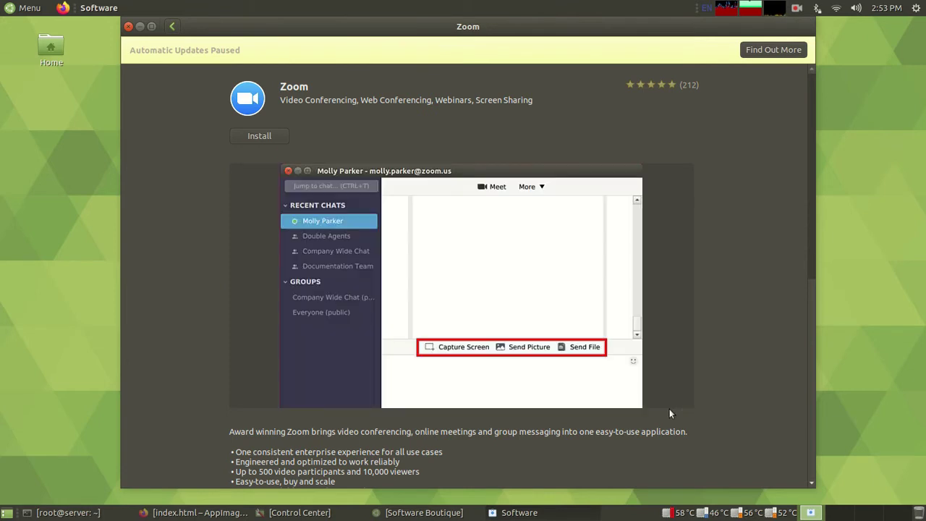
pyautogui.scroll(-5, 669, 409)
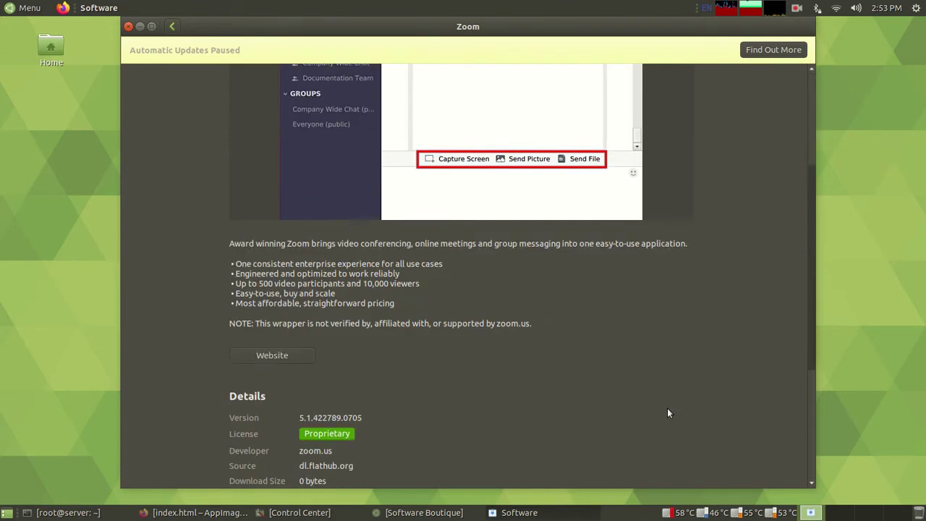
pyautogui.tripleClick(332, 418)
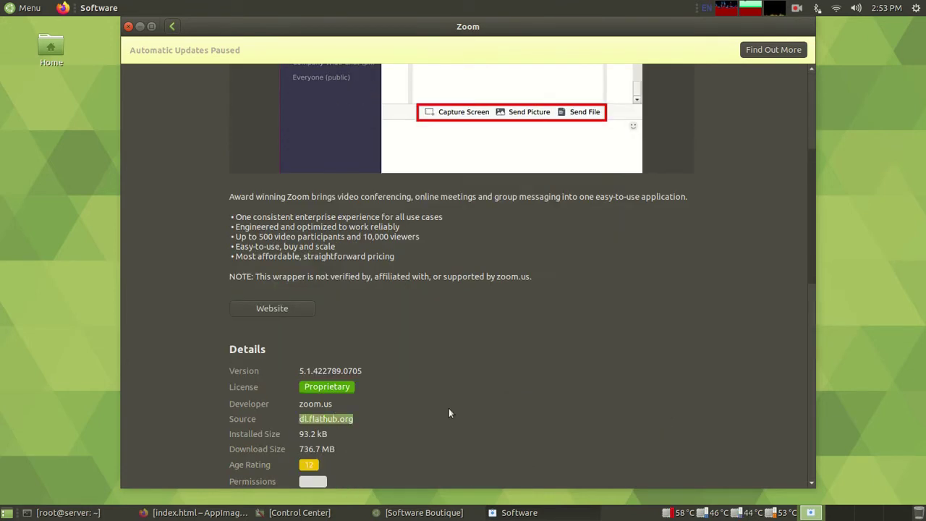
pyautogui.tripleClick(324, 403)
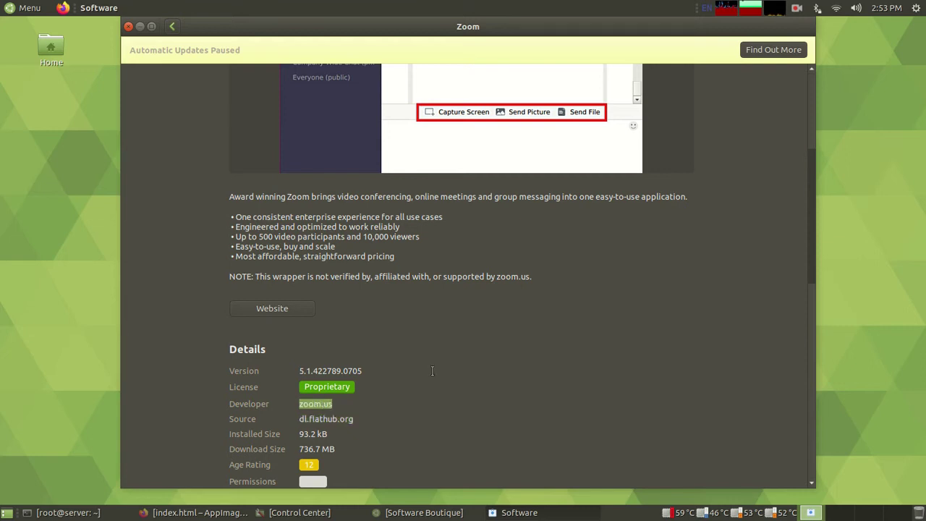
pyautogui.scroll(4, 424, 362)
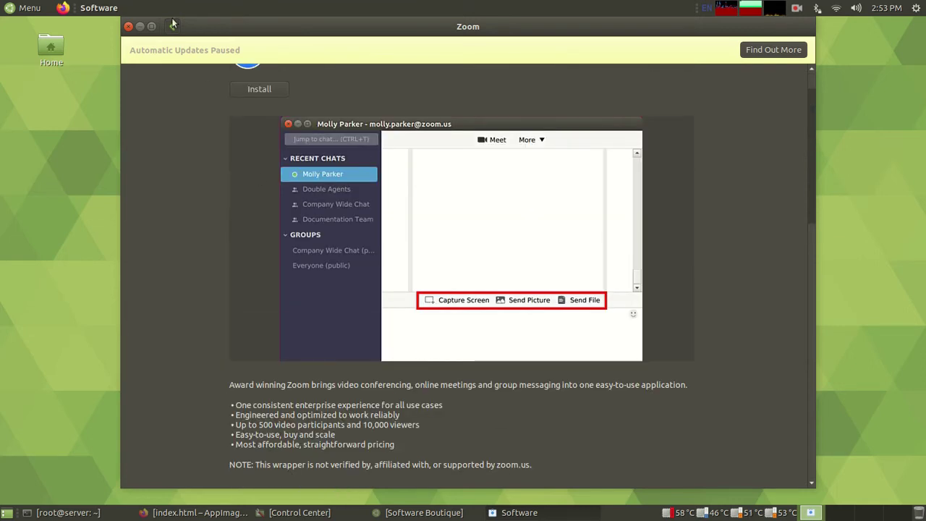
# Go back to the results, open the zoom-client entry further down the list and check its source and other details
pyautogui.click(174, 27)
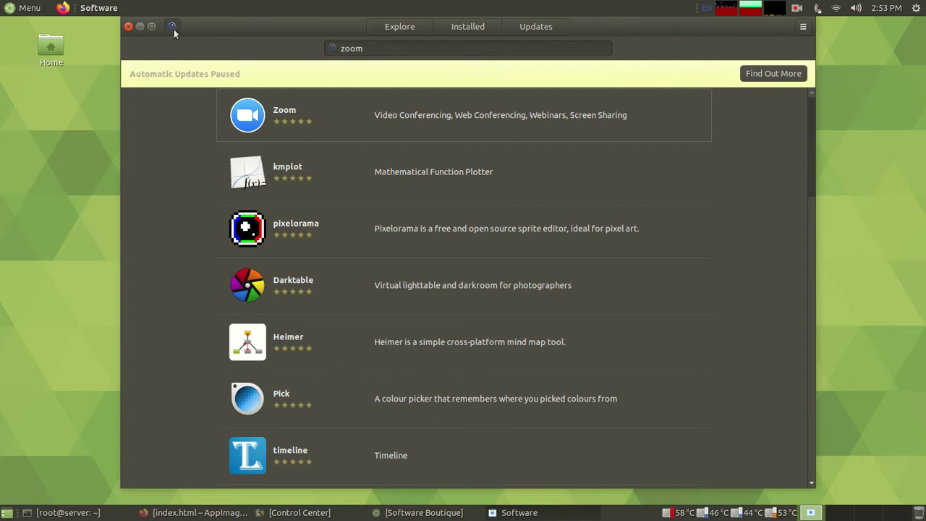
pyautogui.scroll(-10, 524, 359)
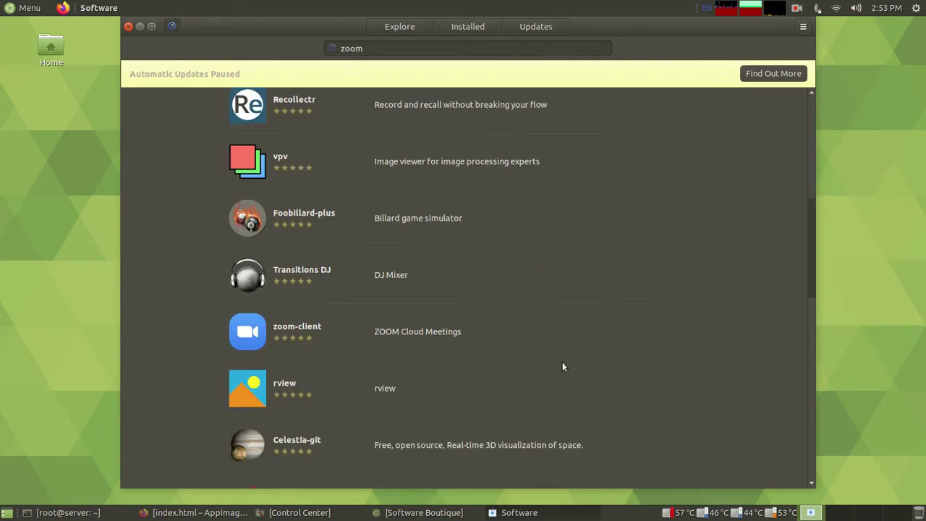
pyautogui.click(292, 288)
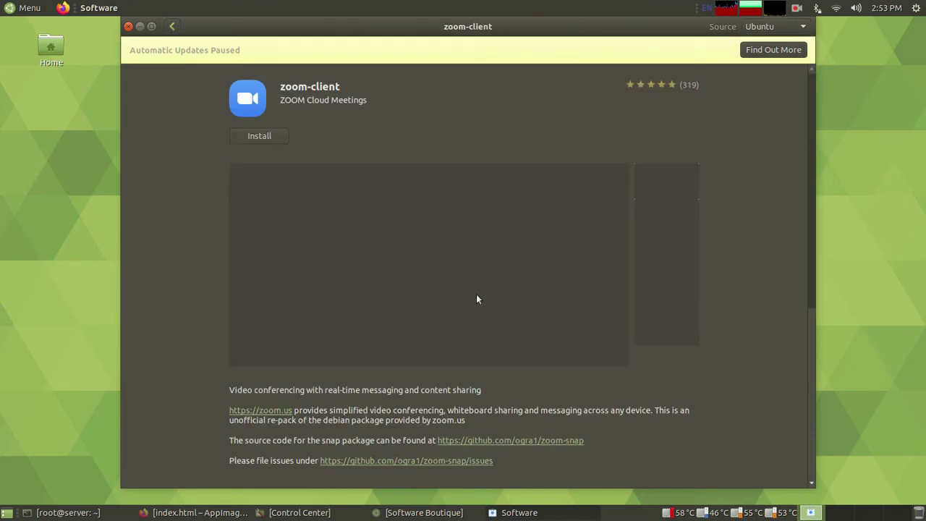
pyautogui.scroll(-5, 521, 300)
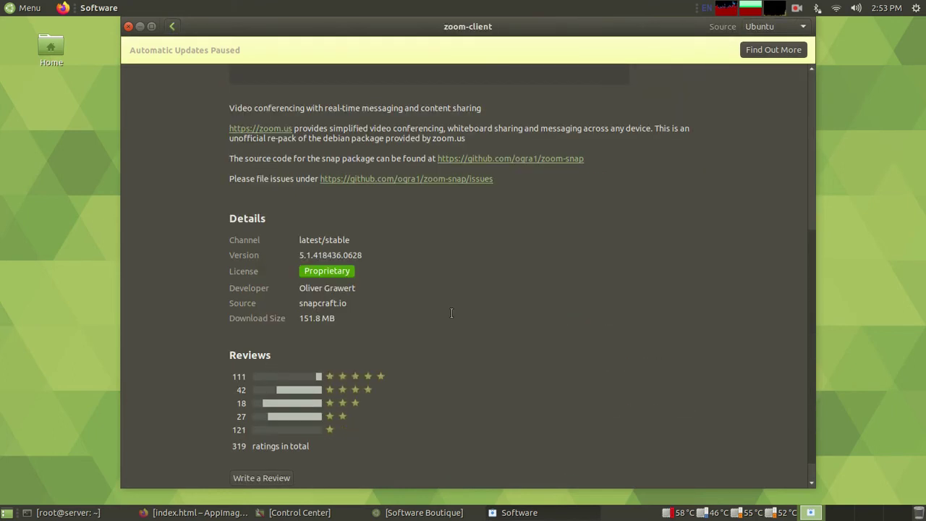
pyautogui.tripleClick(326, 304)
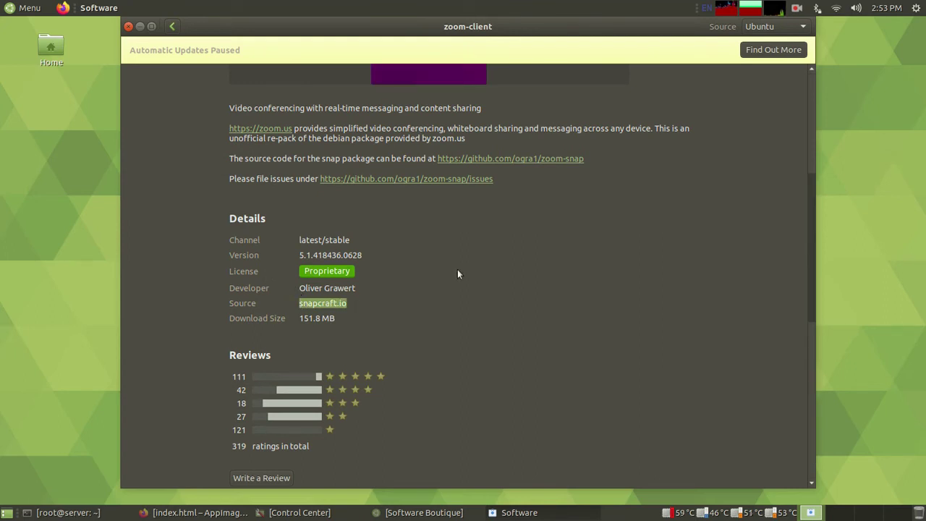
pyautogui.scroll(5, 457, 272)
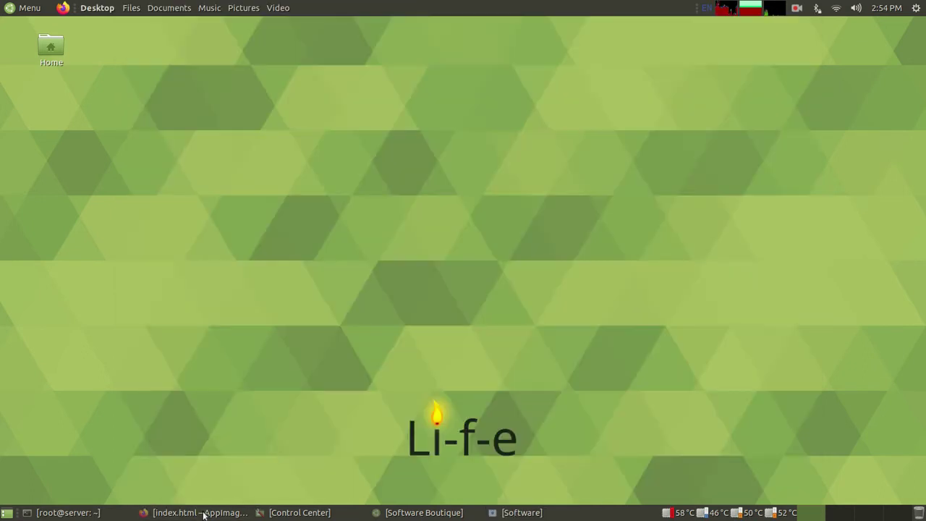
# Switch to Firefox, point out the AppImageHub site address and open the site's Education category
pyautogui.click(200, 512)
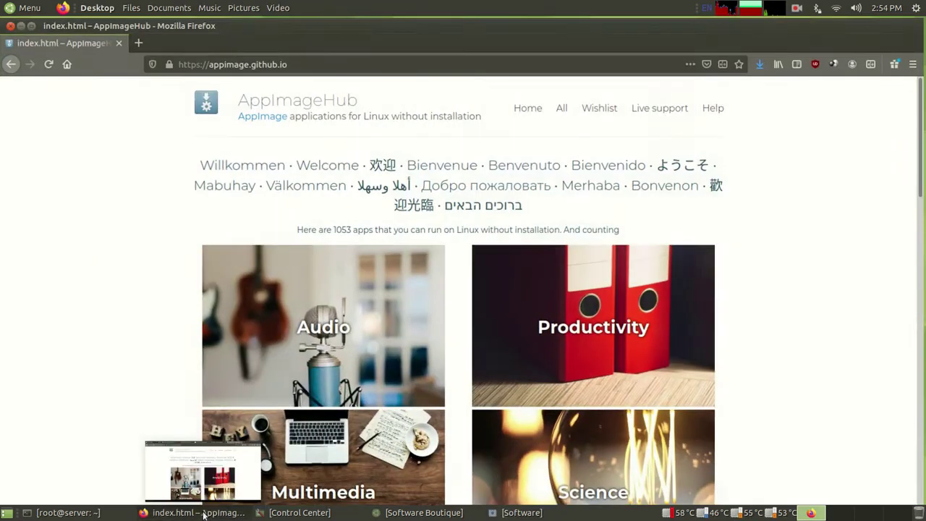
pyautogui.click(296, 64)
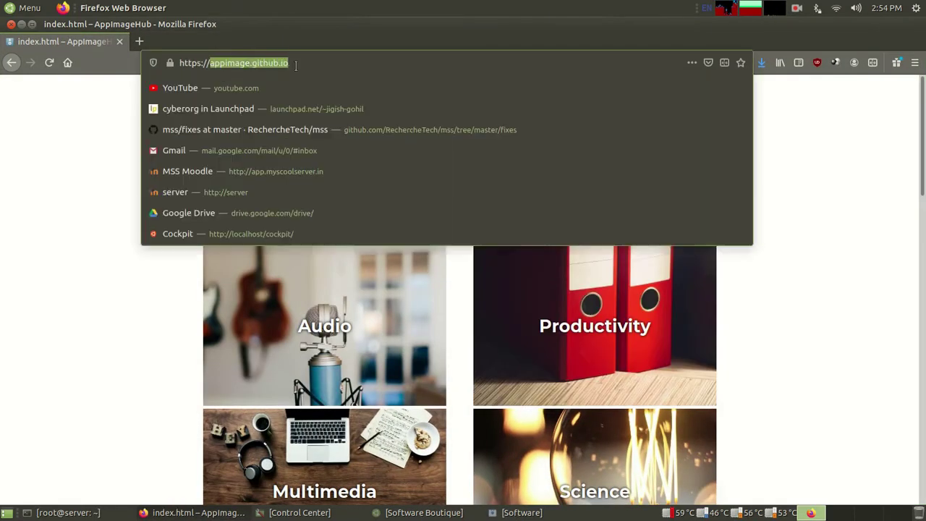
pyautogui.click(66, 209)
pyautogui.scroll(-5, 149, 311)
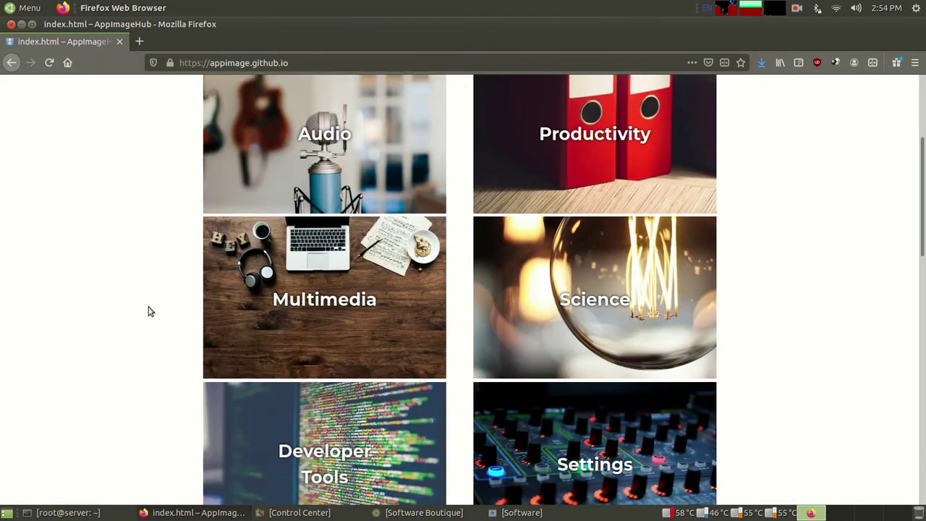
pyautogui.scroll(-4, 148, 311)
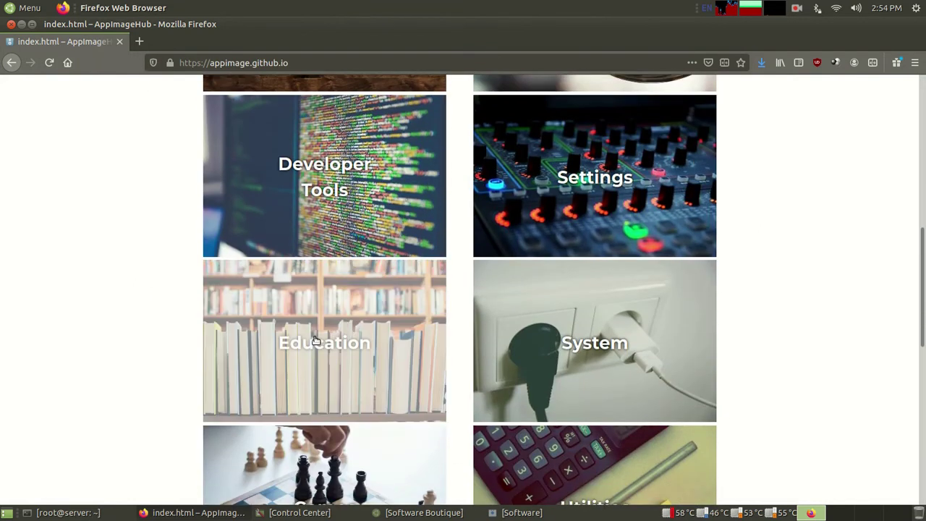
pyautogui.click(332, 340)
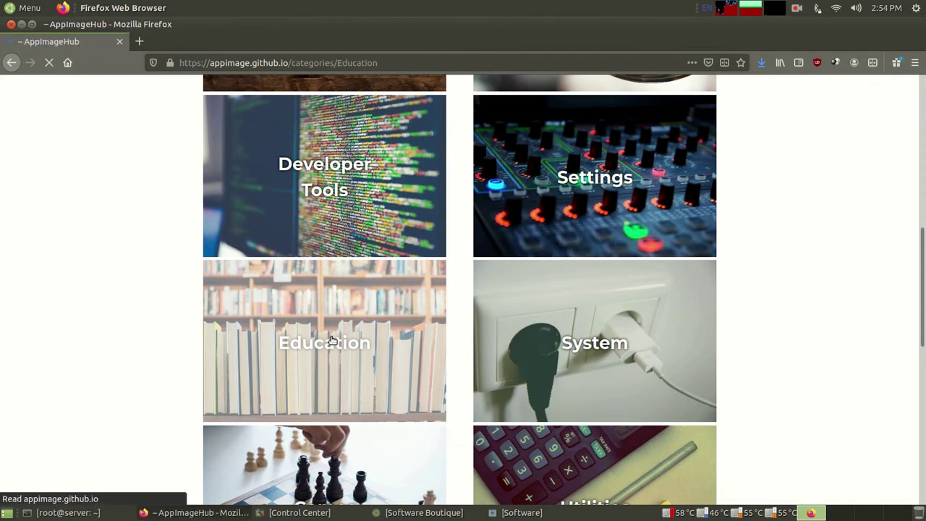
# Browse the Education applications and open the download page of the CCNY Electrochemical Gradient Simulator
pyautogui.scroll(-4, 863, 293)
pyautogui.scroll(-4, 860, 291)
pyautogui.scroll(-4, 855, 285)
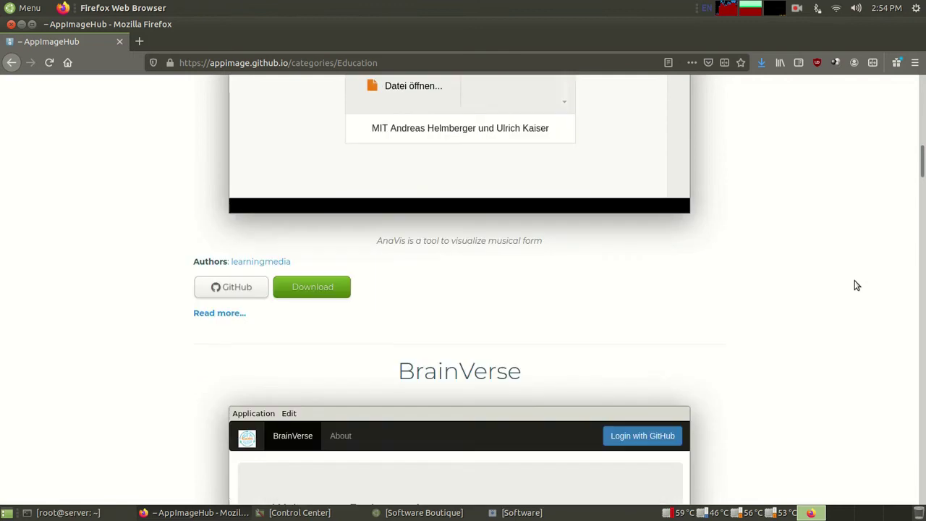
pyautogui.scroll(-15, 856, 285)
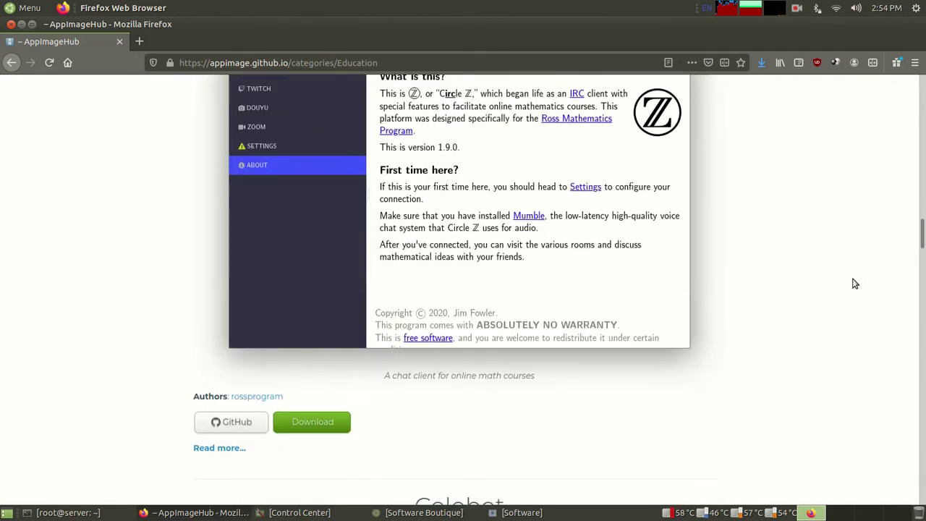
pyautogui.scroll(-15, 856, 284)
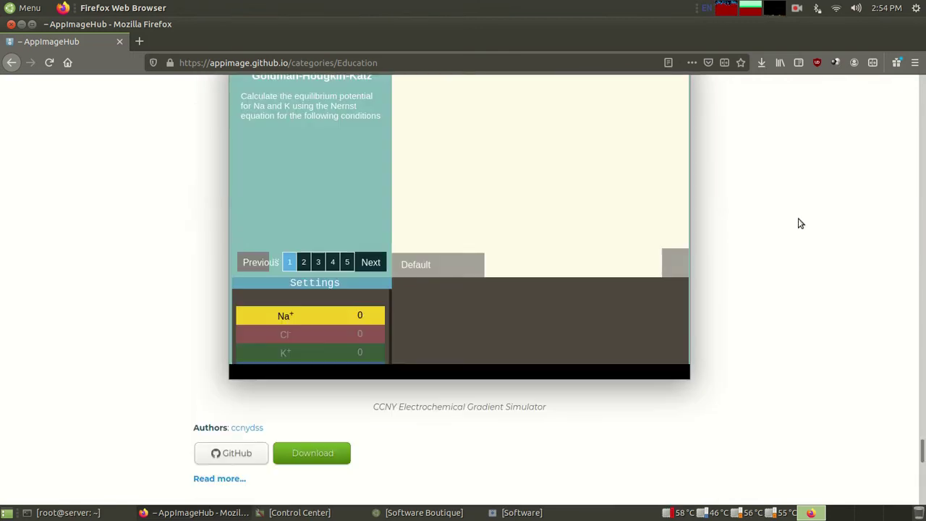
pyautogui.click(308, 454)
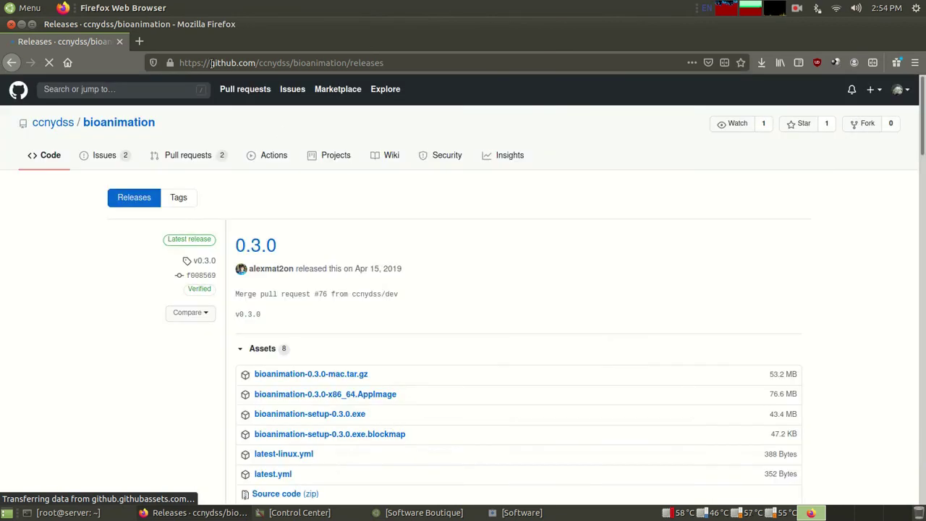
# Check the GitHub releases address and download bioanimation-0.3.0-x86_64.AppImage from the 0.3.0 release assets
pyautogui.moveTo(181, 63); pyautogui.dragTo(385, 63)
pyautogui.click(401, 63)
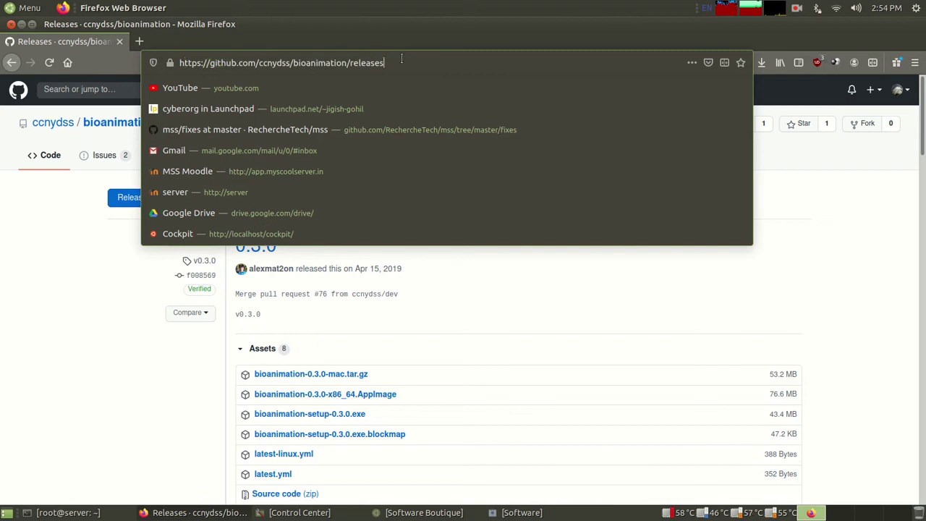
pyautogui.click(515, 322)
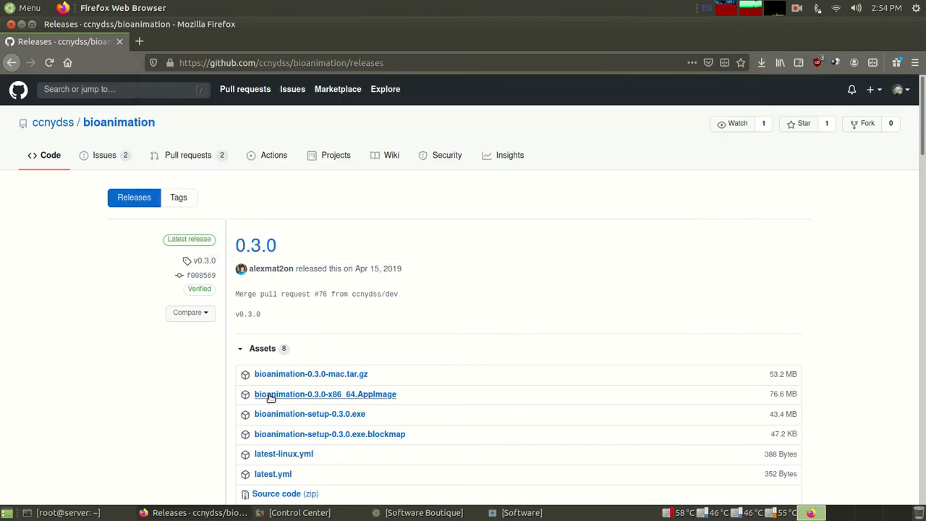
pyautogui.click(385, 397)
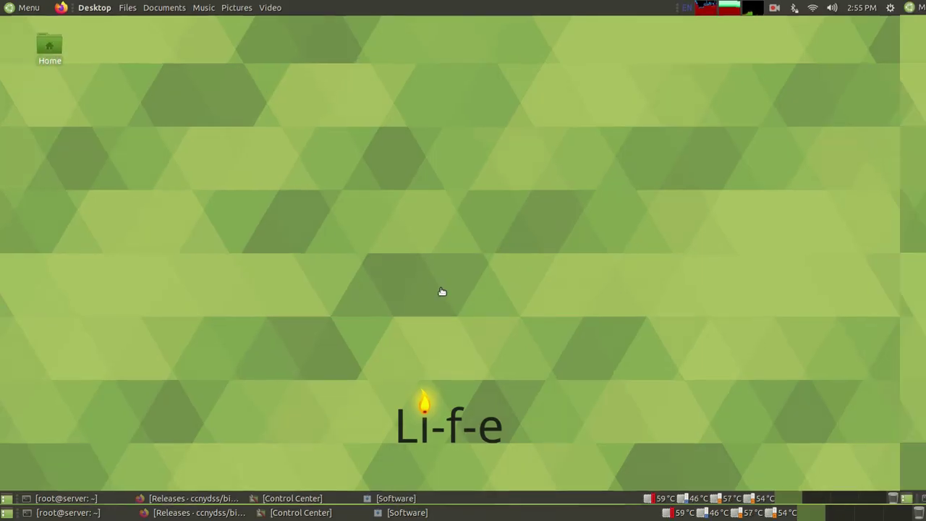
# Open the Downloads folder in the Caja file manager and select bioanimation-0.3.0-x86_64.AppImage
pyautogui.press('super+e')
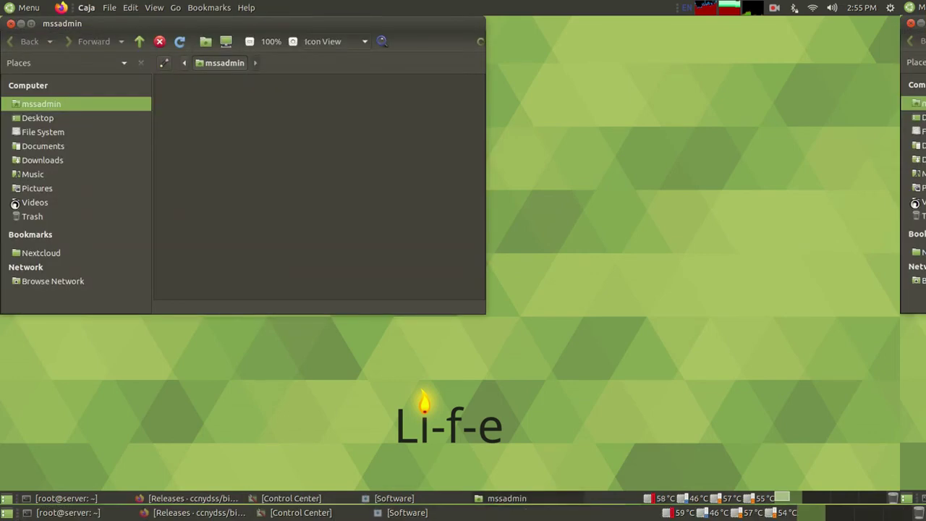
pyautogui.click(38, 159)
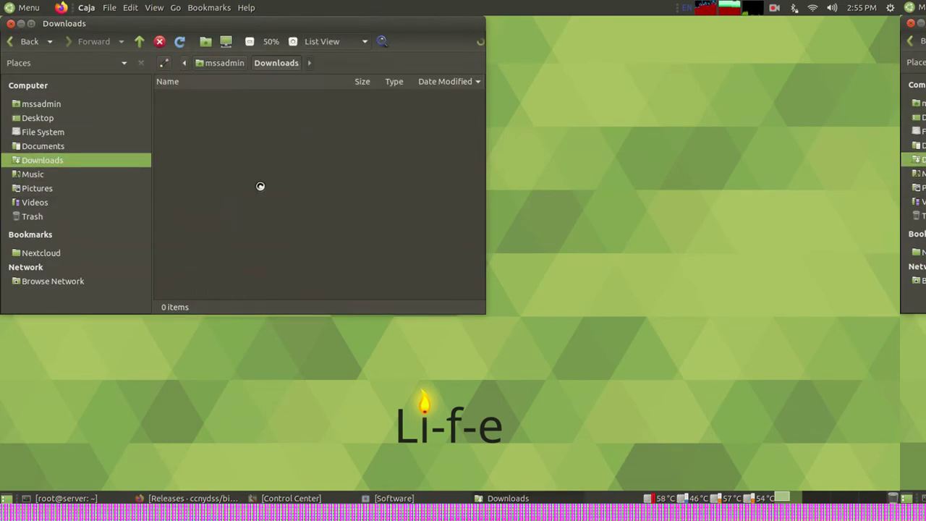
pyautogui.scroll(-2, 243, 239)
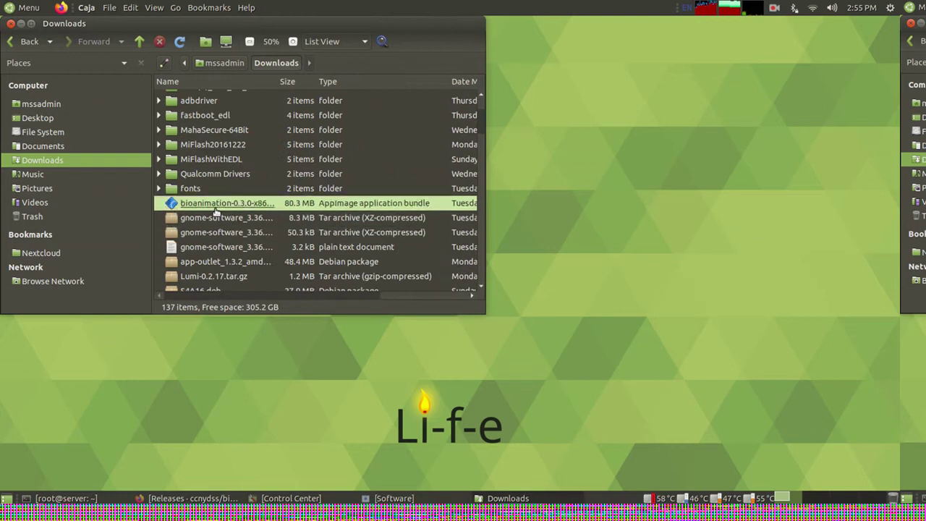
pyautogui.click(217, 206)
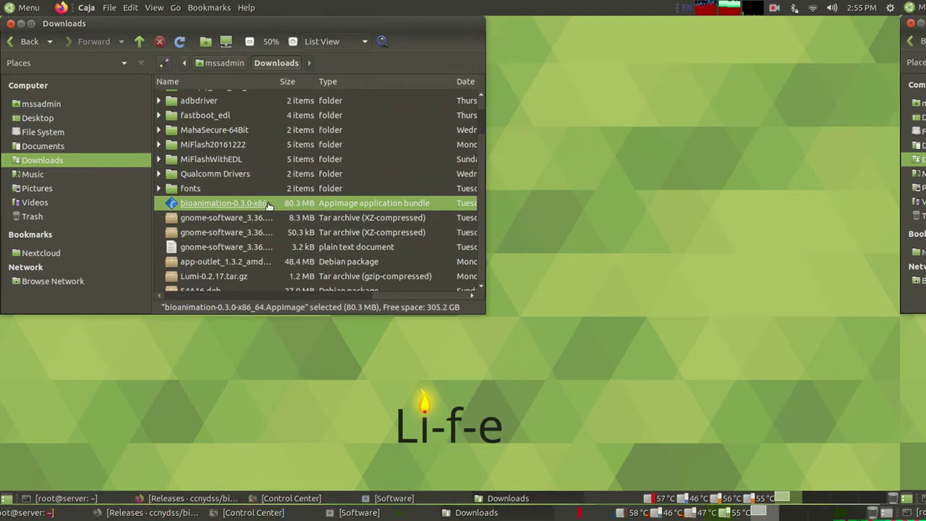
# Integrate the bioanimation AppImage into the system and run it, dismissing its introductory dialog before closing the application
pyautogui.doubleClick(208, 205)
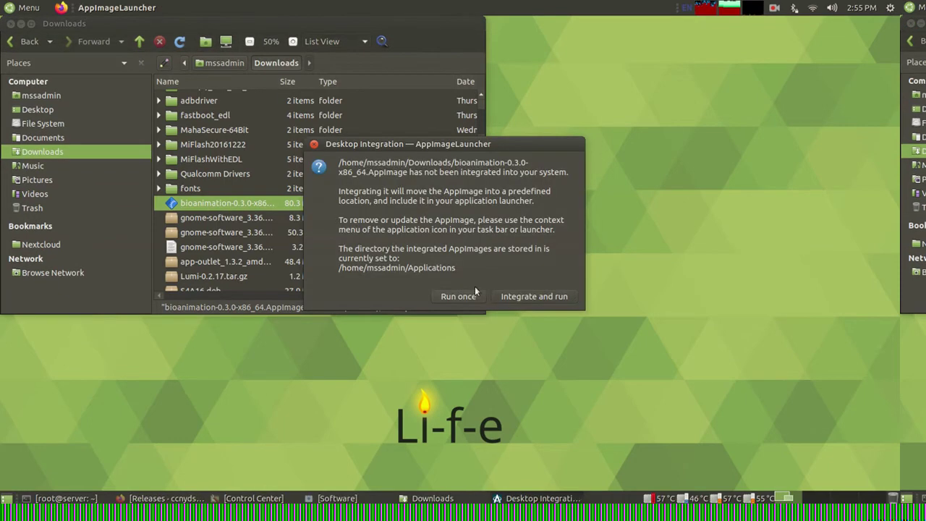
pyautogui.click(541, 296)
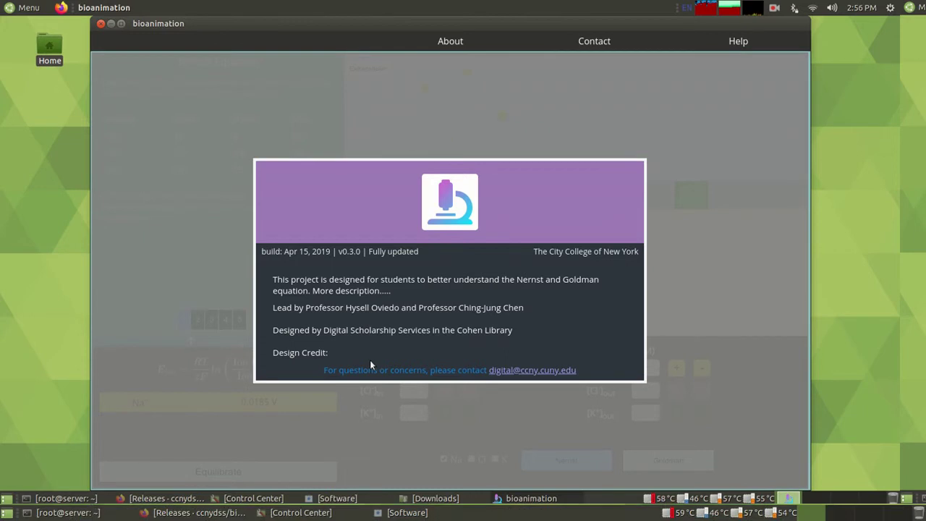
pyautogui.click(500, 400)
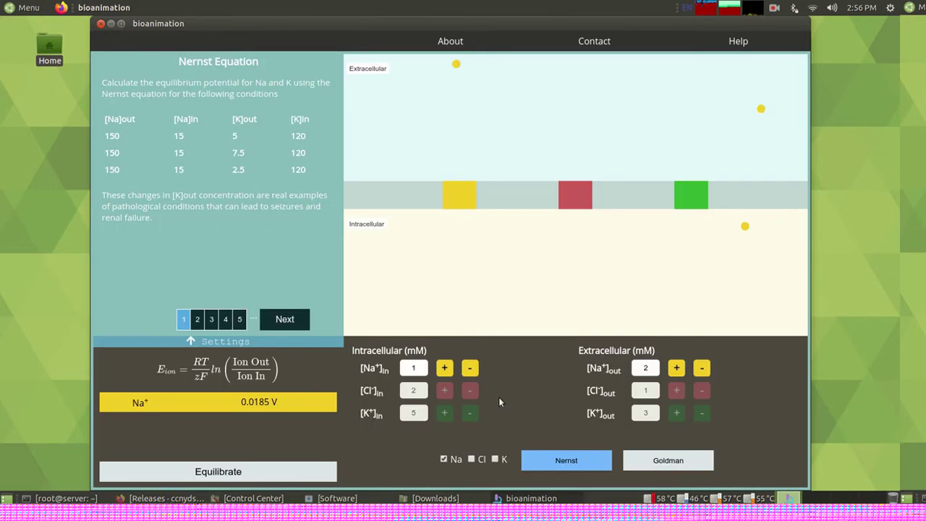
pyautogui.click(101, 24)
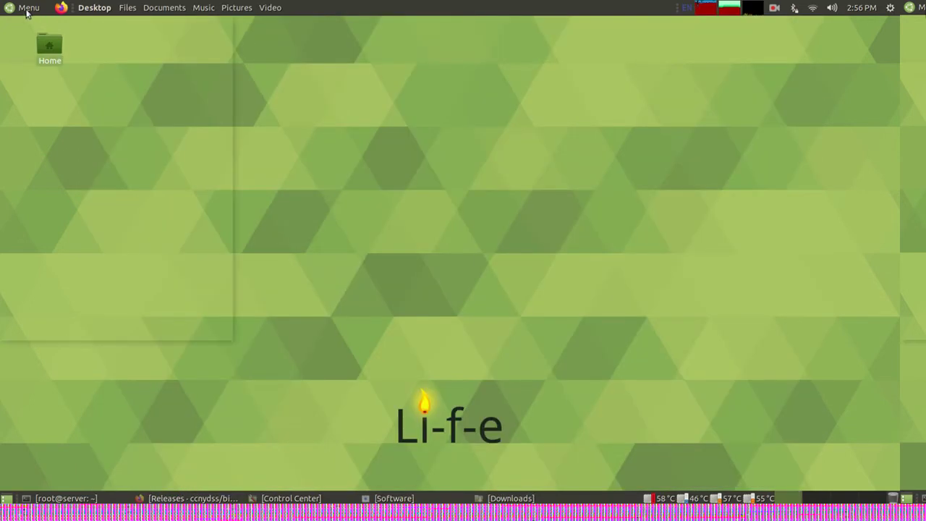
# Find bioanimation in the Education group of the application launcher and open the options for its entry
pyautogui.click(27, 9)
pyautogui.moveTo(33, 110)
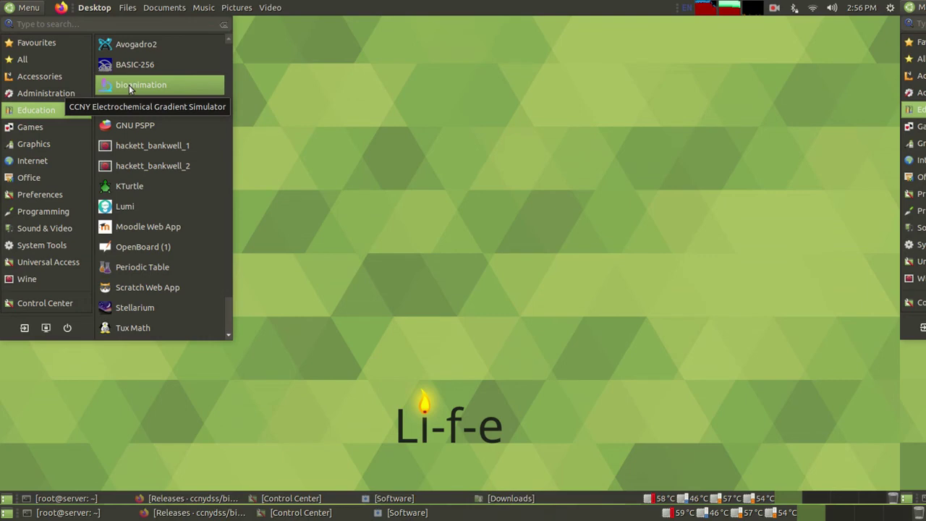
pyautogui.rightClick(168, 84)
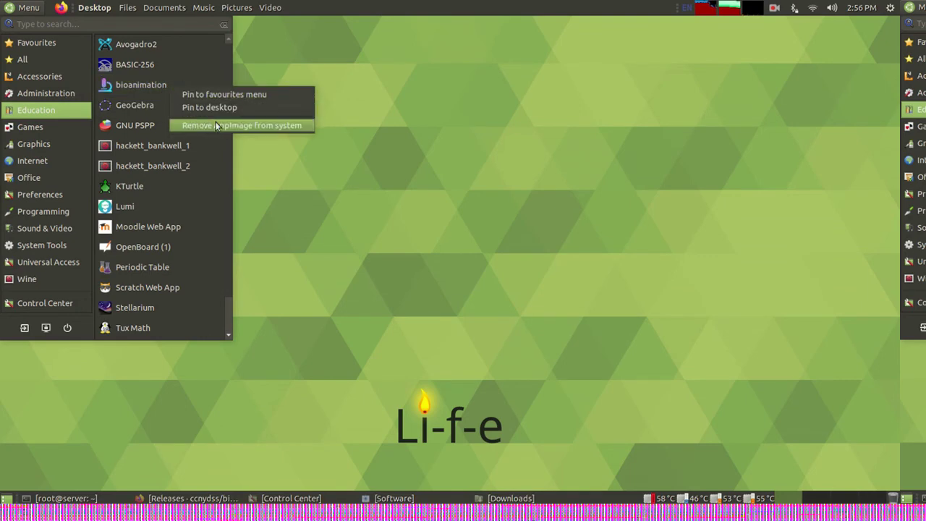